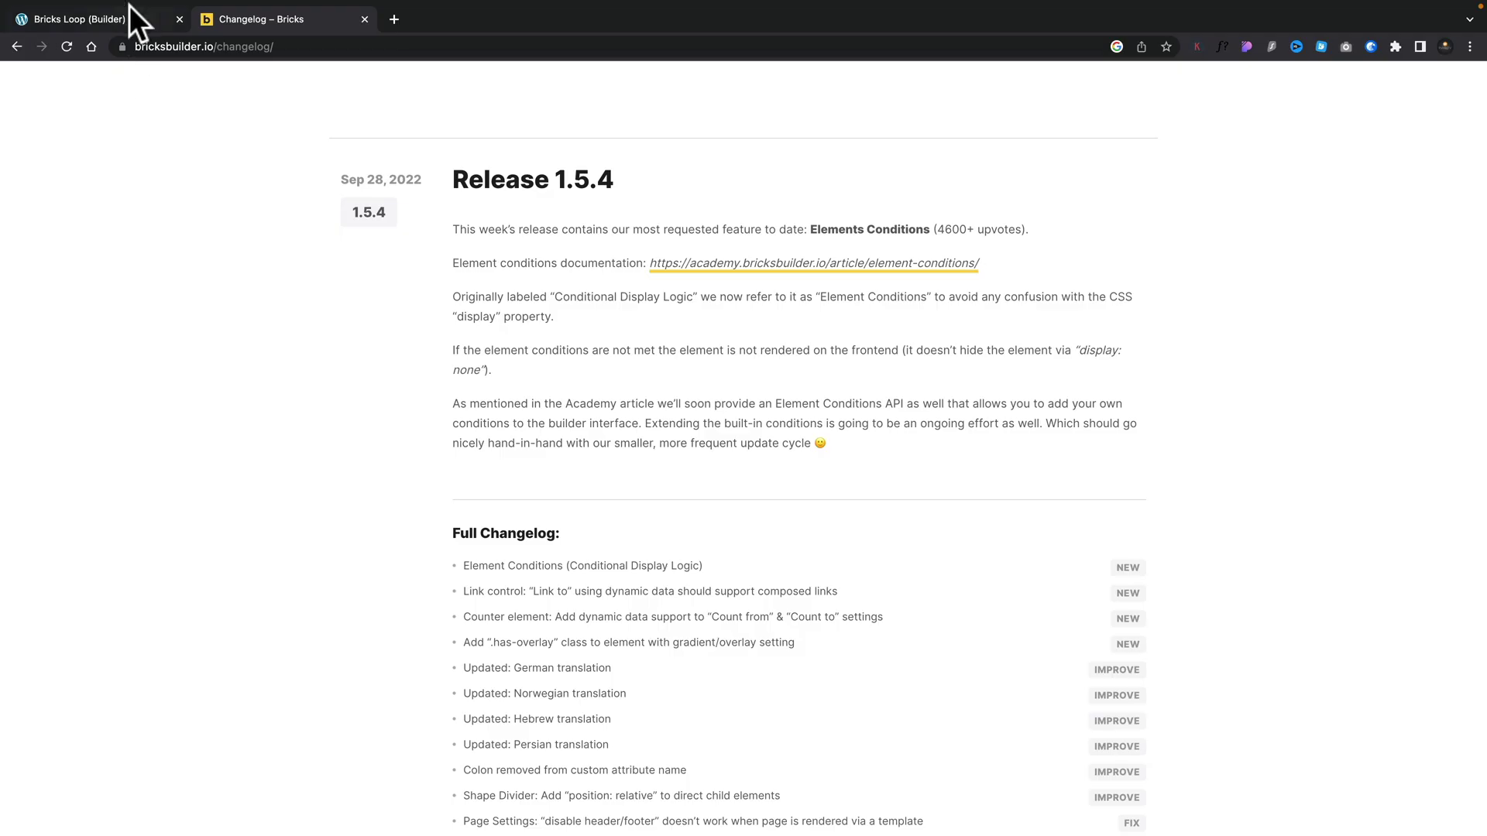
Step: Select the Advert section in the builder and add an empty display condition to it
left_click(128, 8)
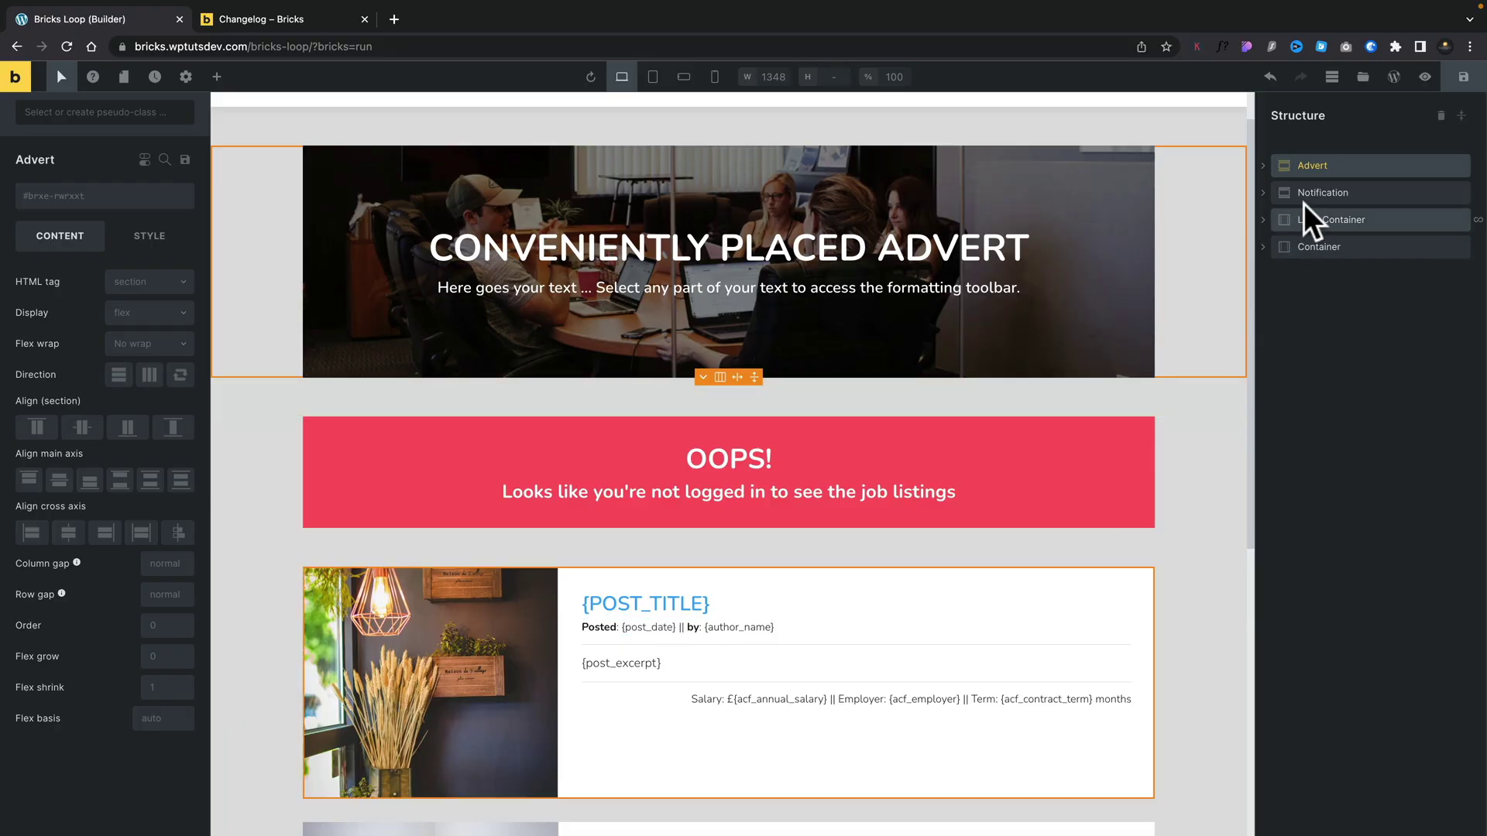
left_click(1320, 168)
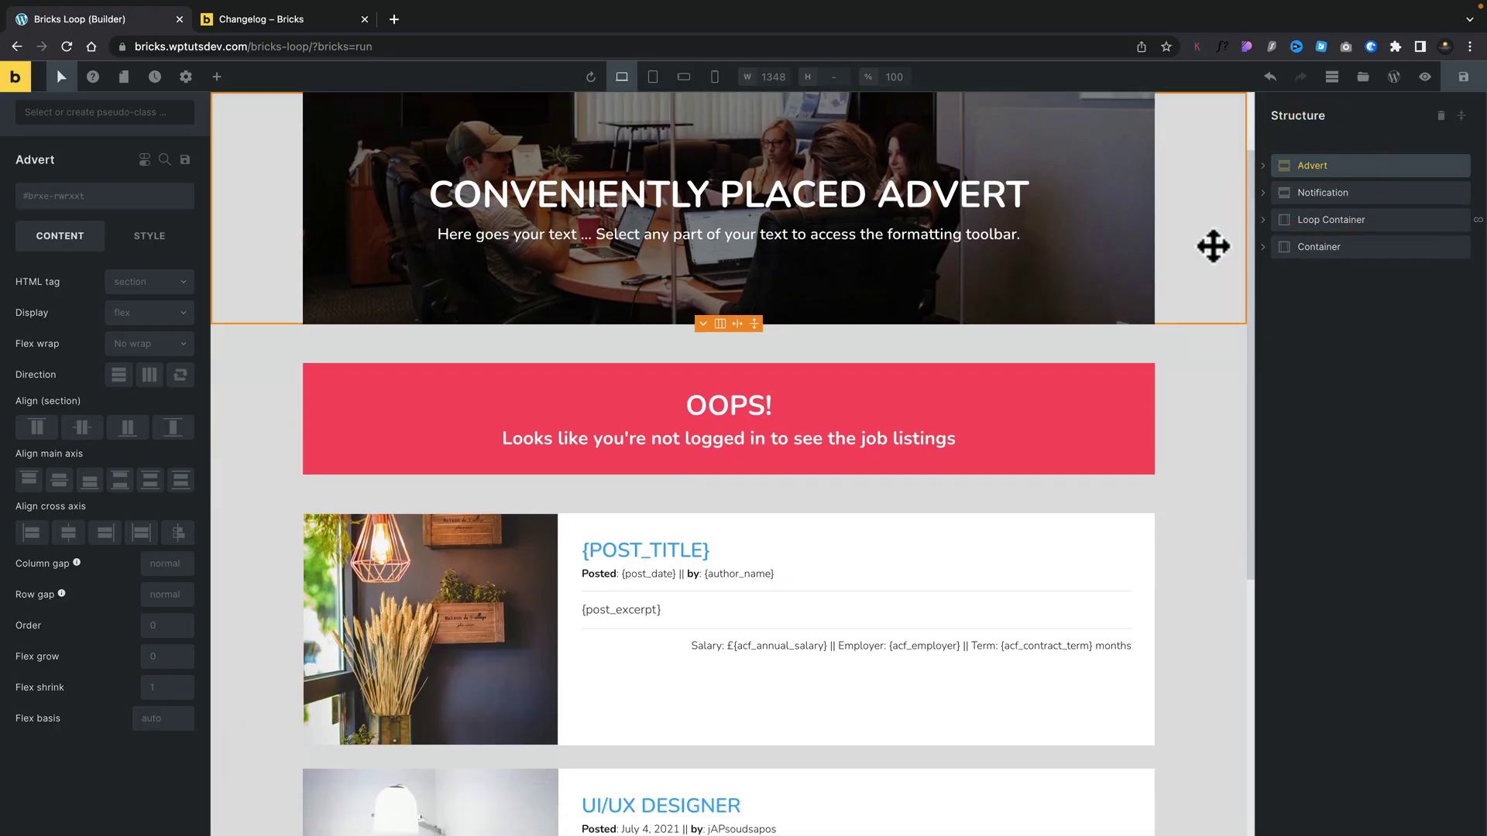
scroll(1214, 242, "up", 1)
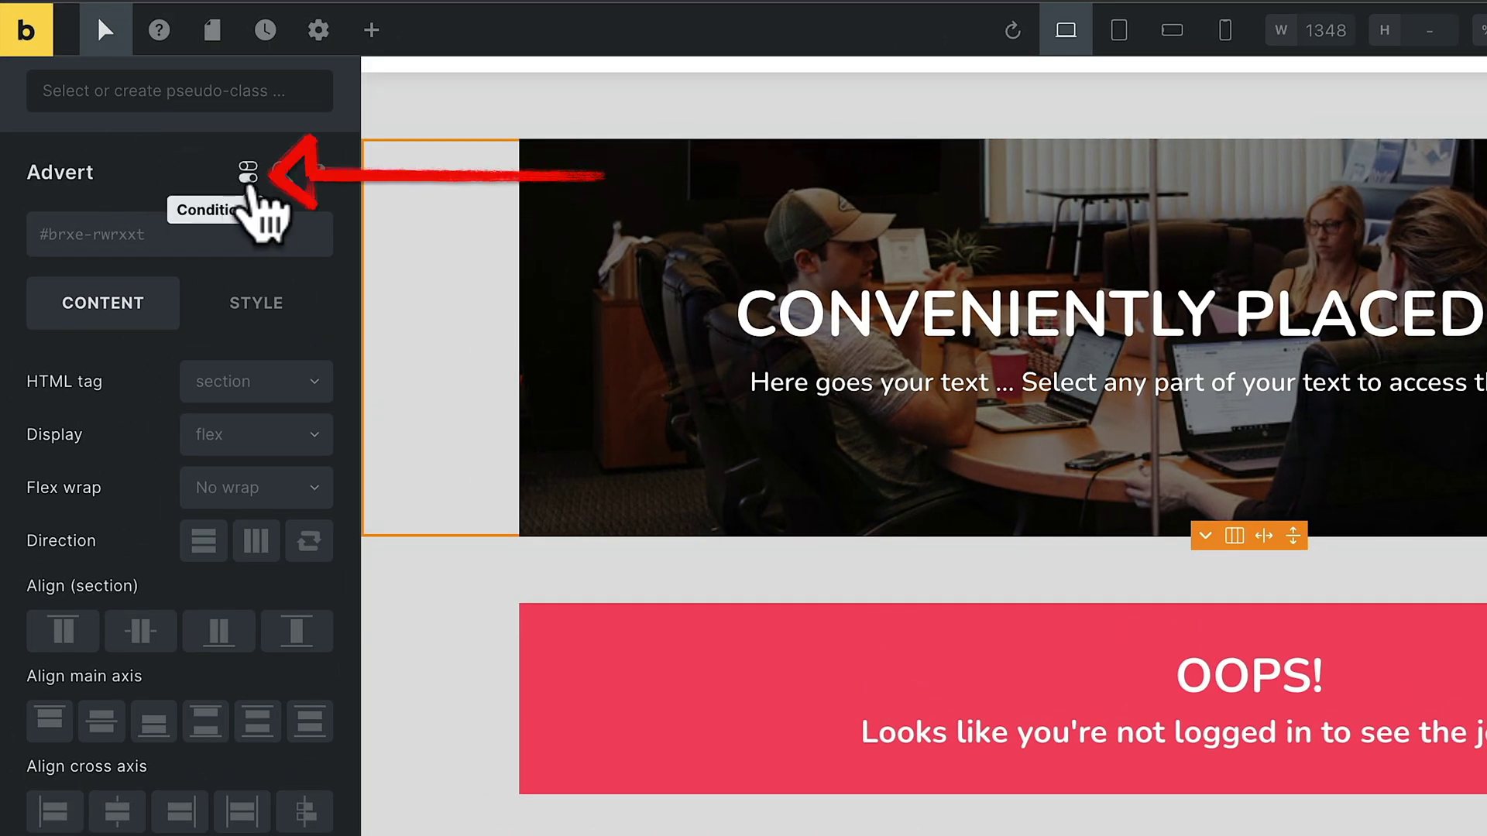
left_click(250, 183)
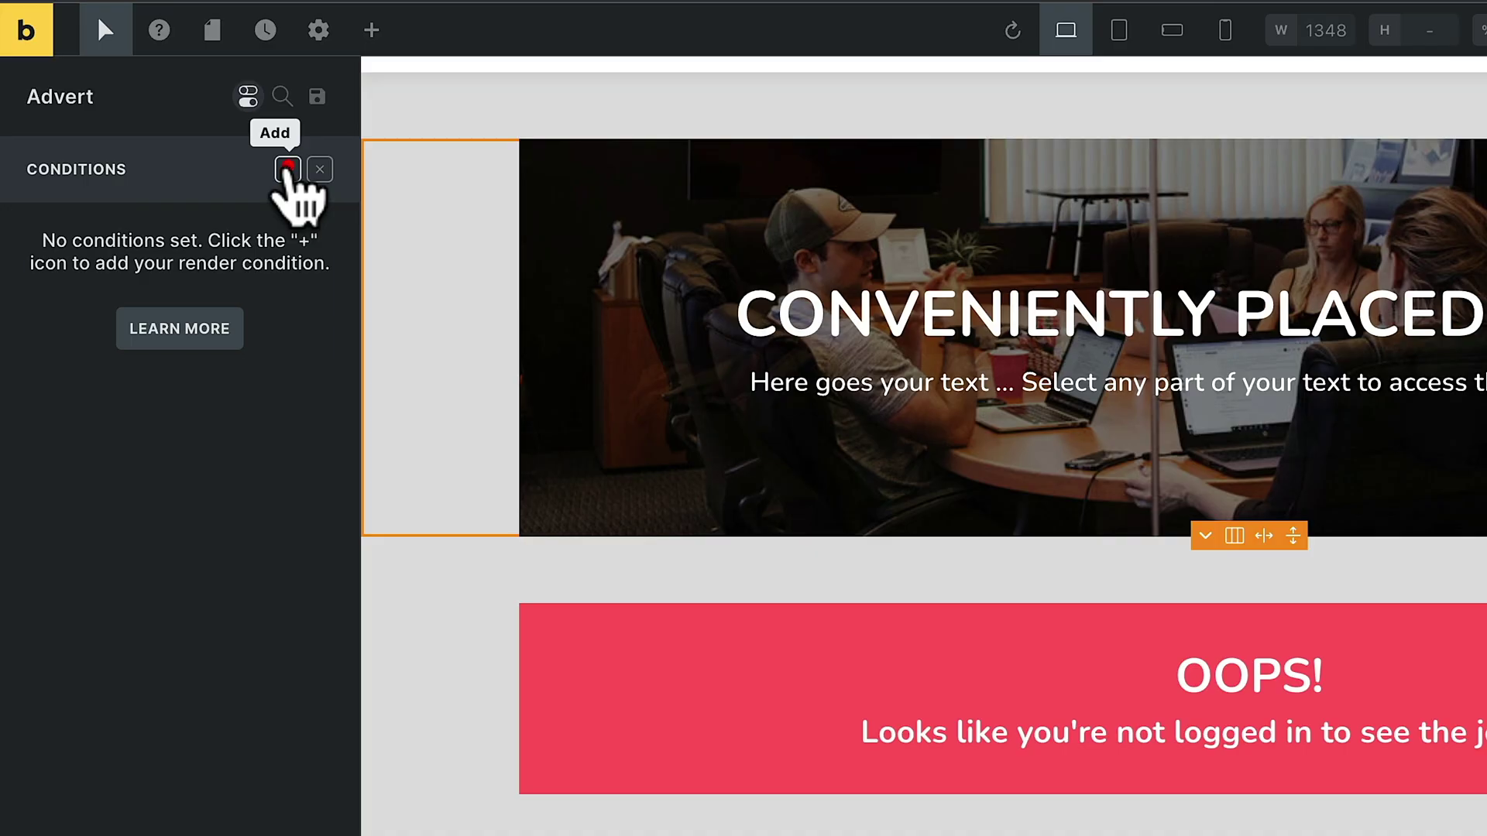
left_click(288, 169)
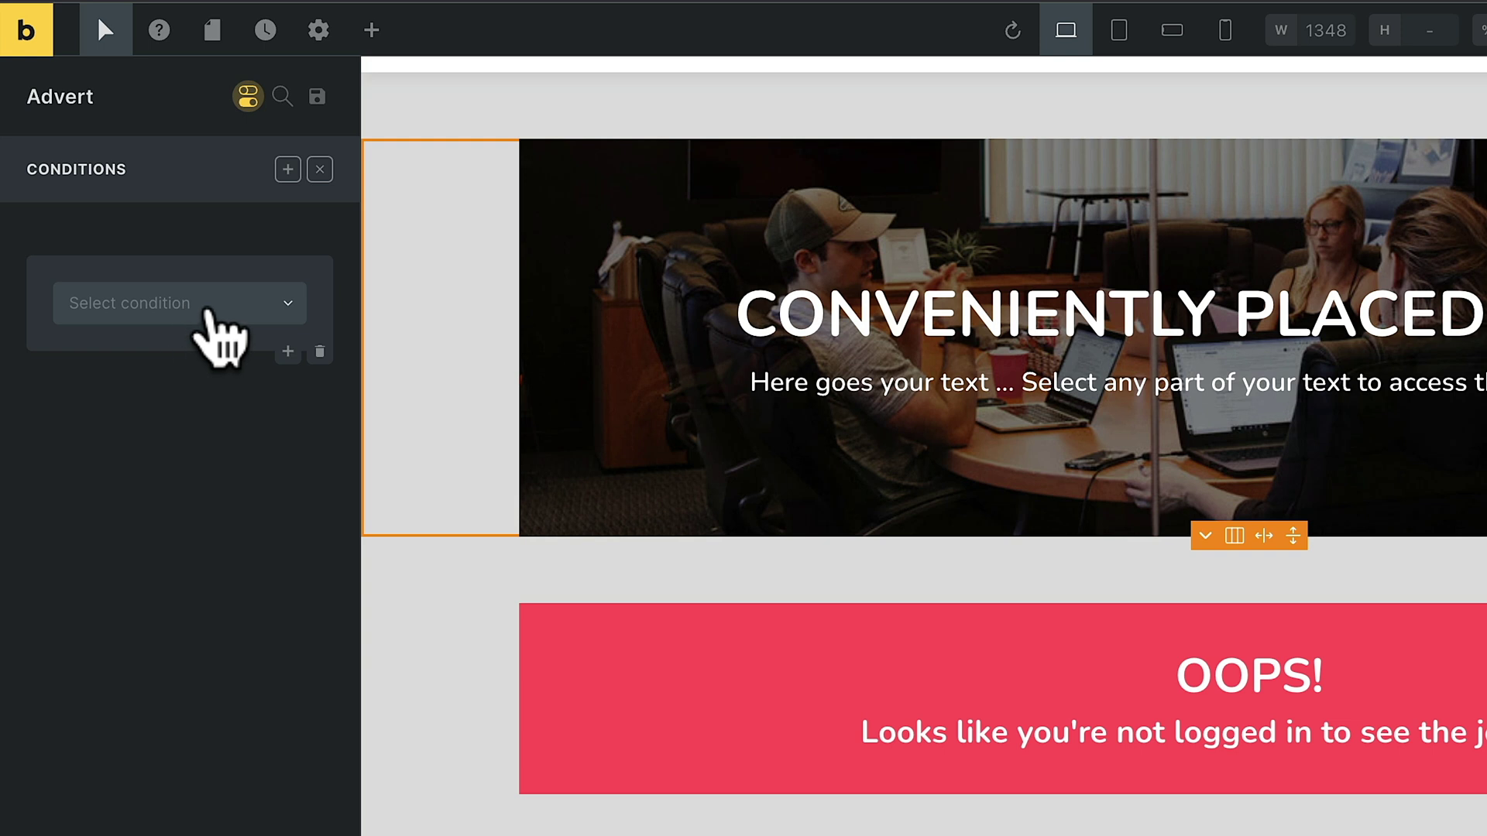
Step: Browse the condition types for the Advert's new condition and choose Date
left_click(207, 309)
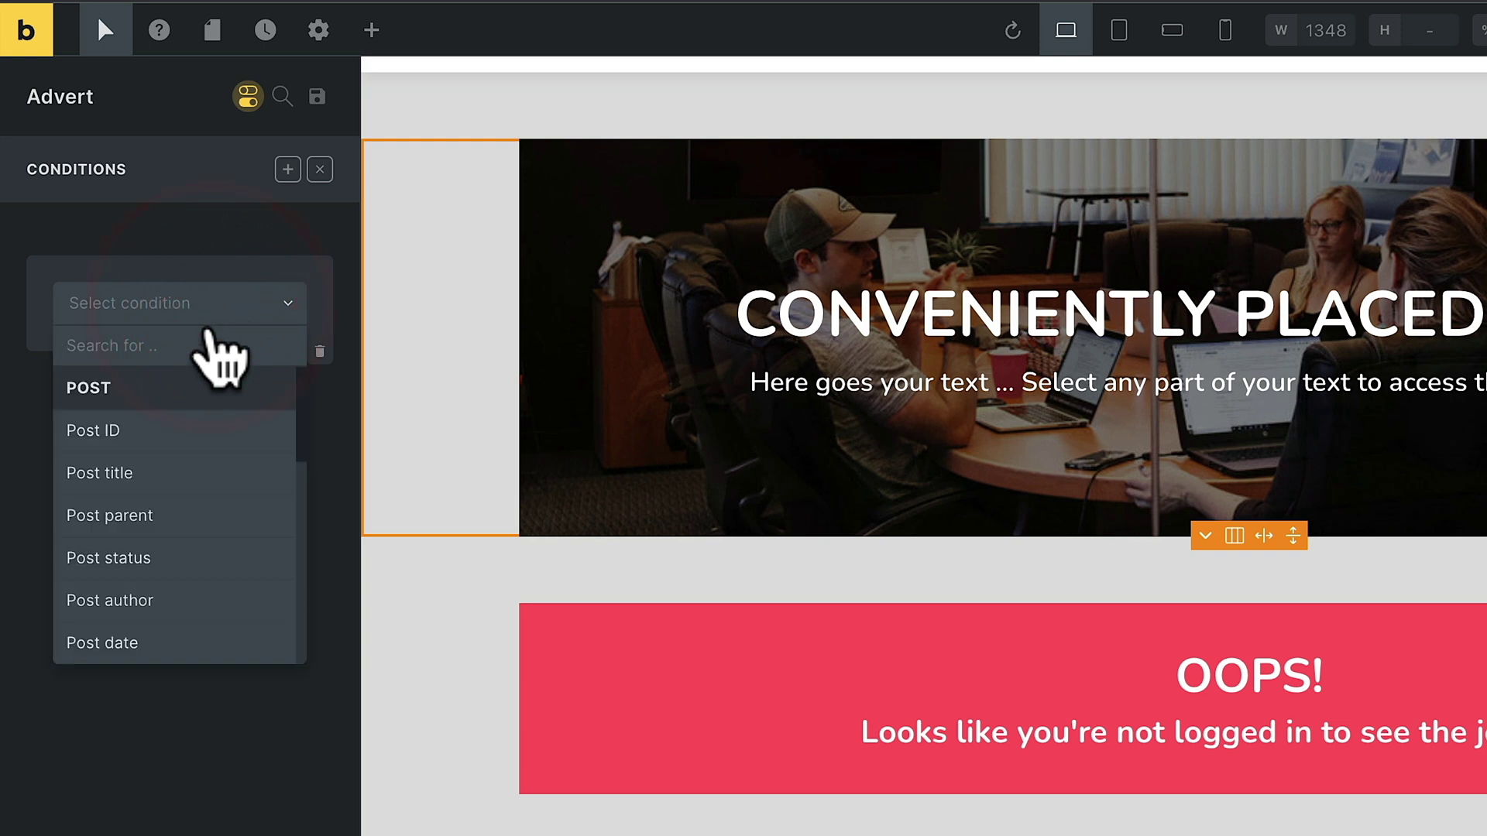
scroll(205, 465, "down", 6)
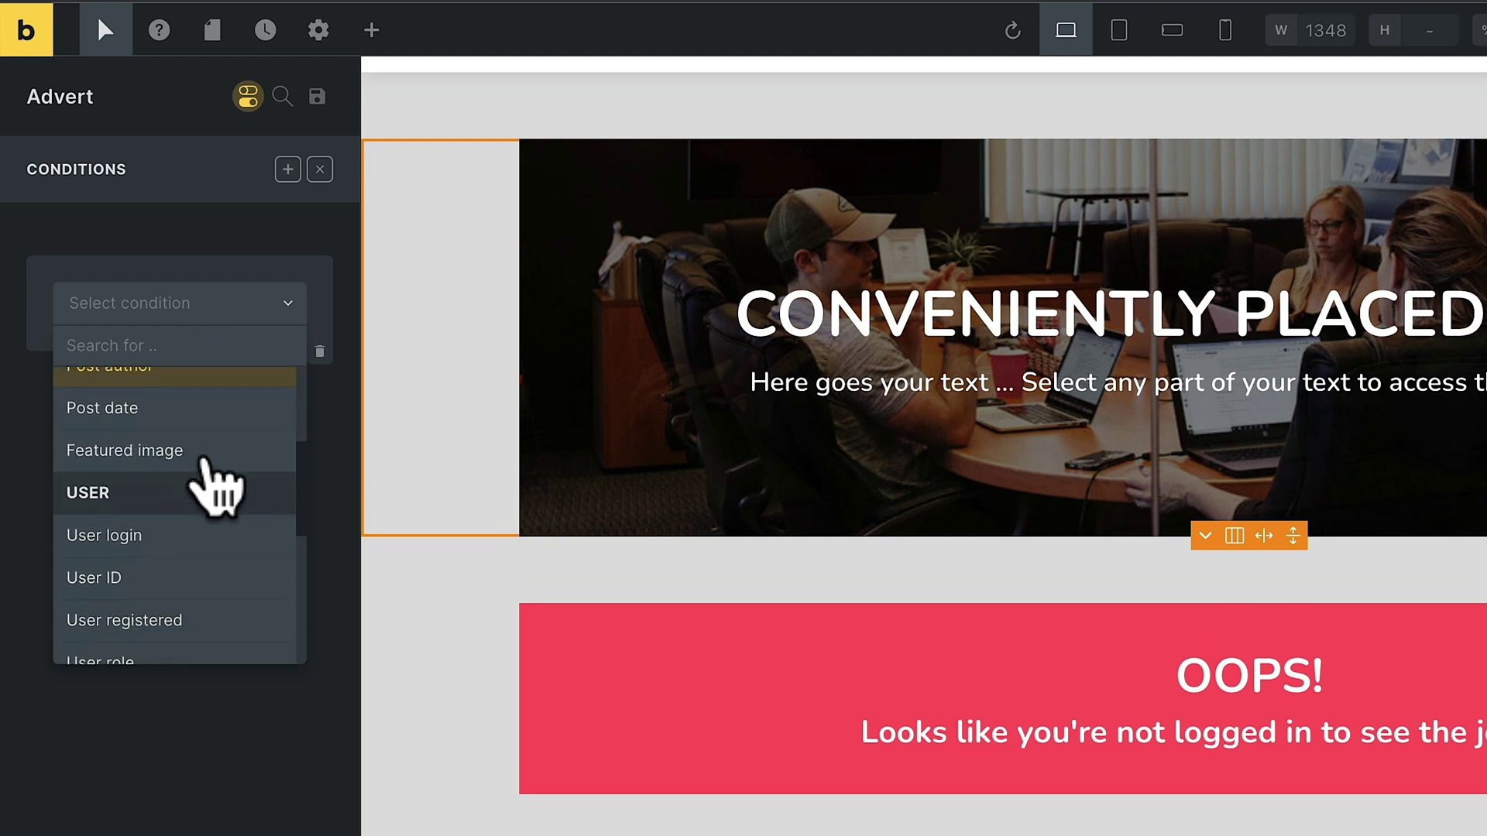
scroll(205, 464, "down", 3)
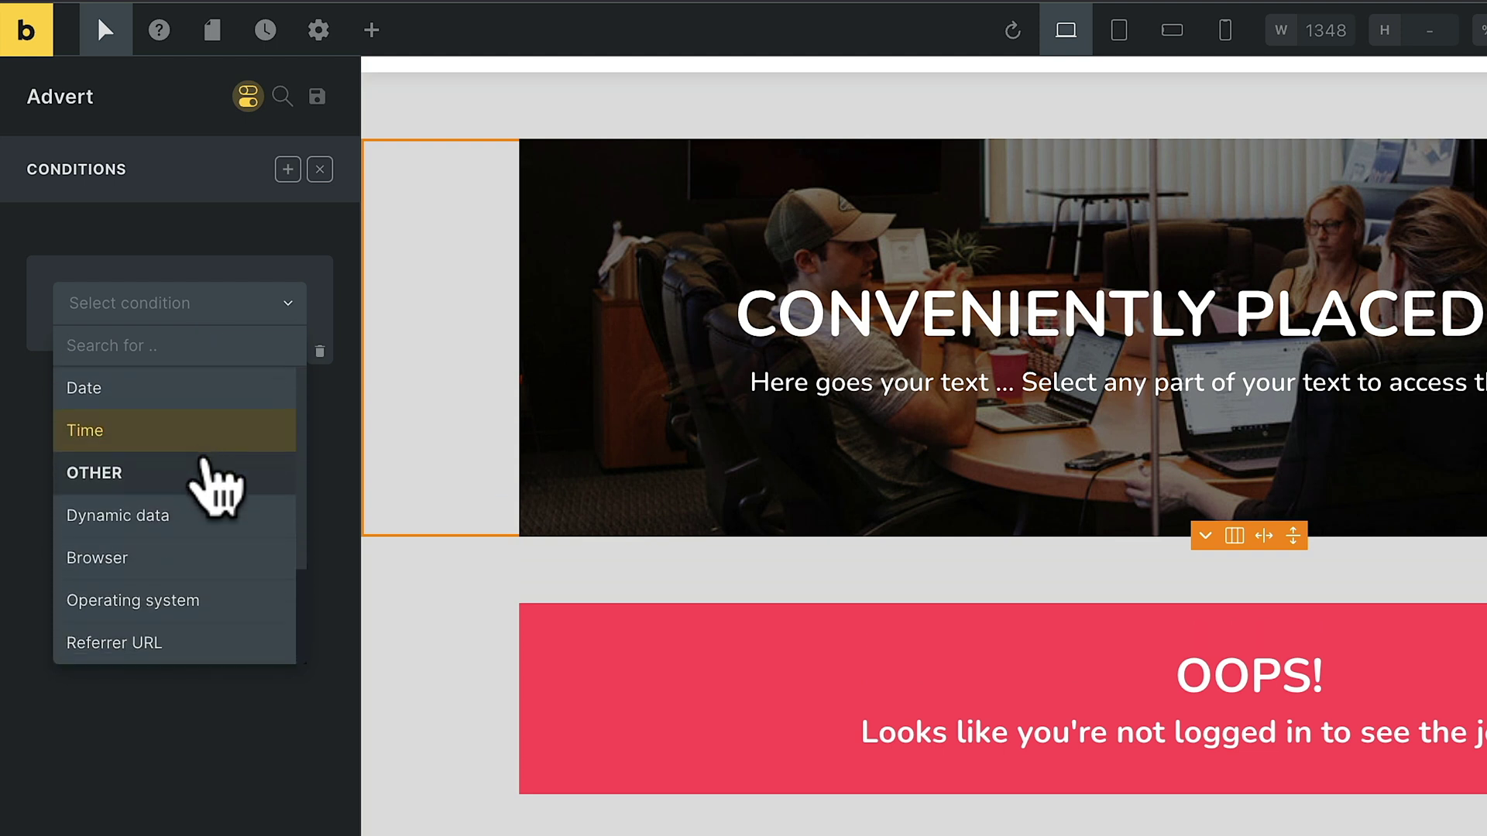
scroll(205, 464, "up", 3)
scroll(206, 465, "up", 5)
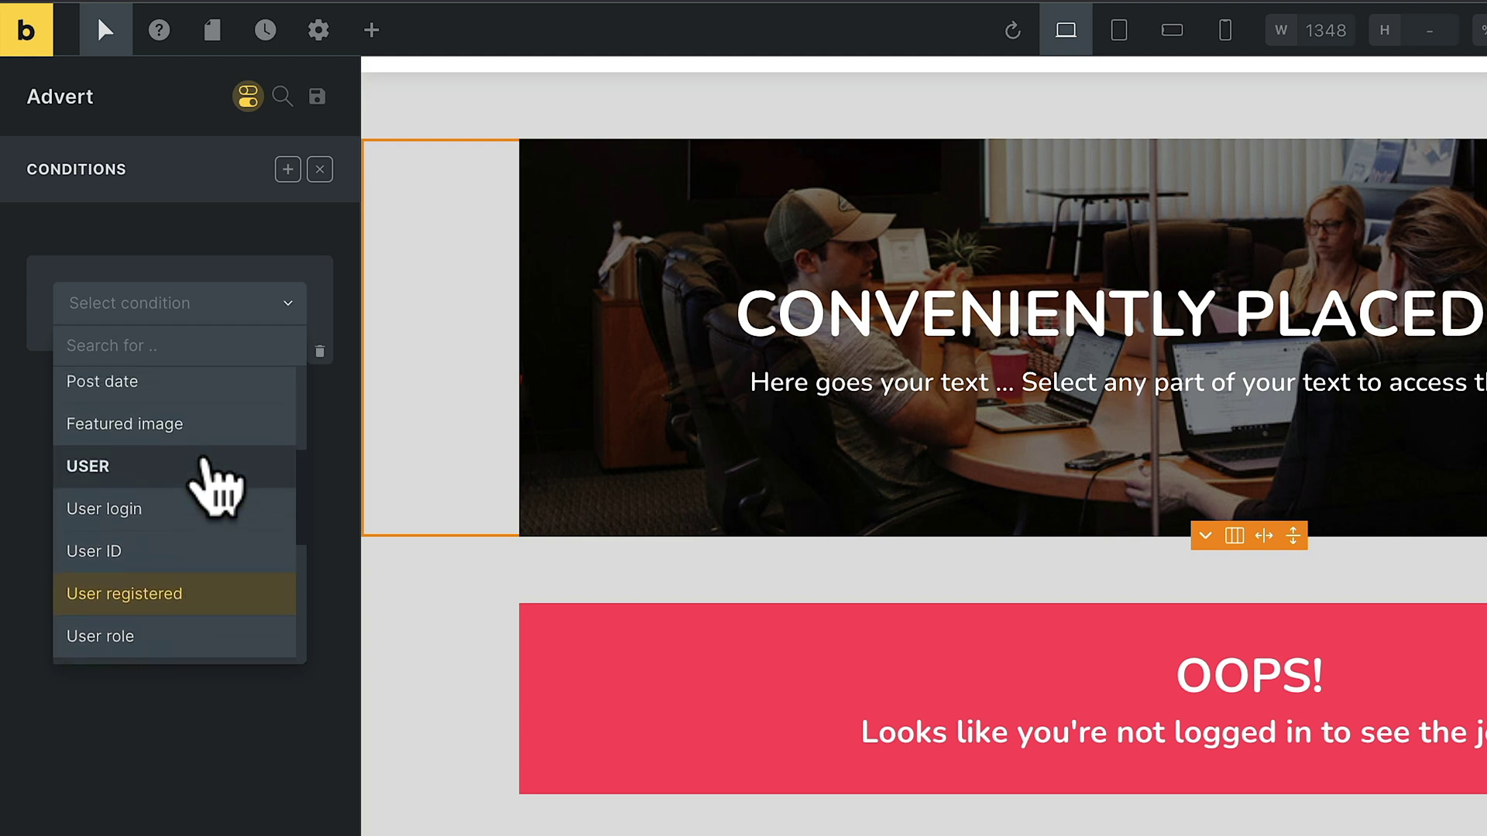
scroll(206, 461, "up", 2)
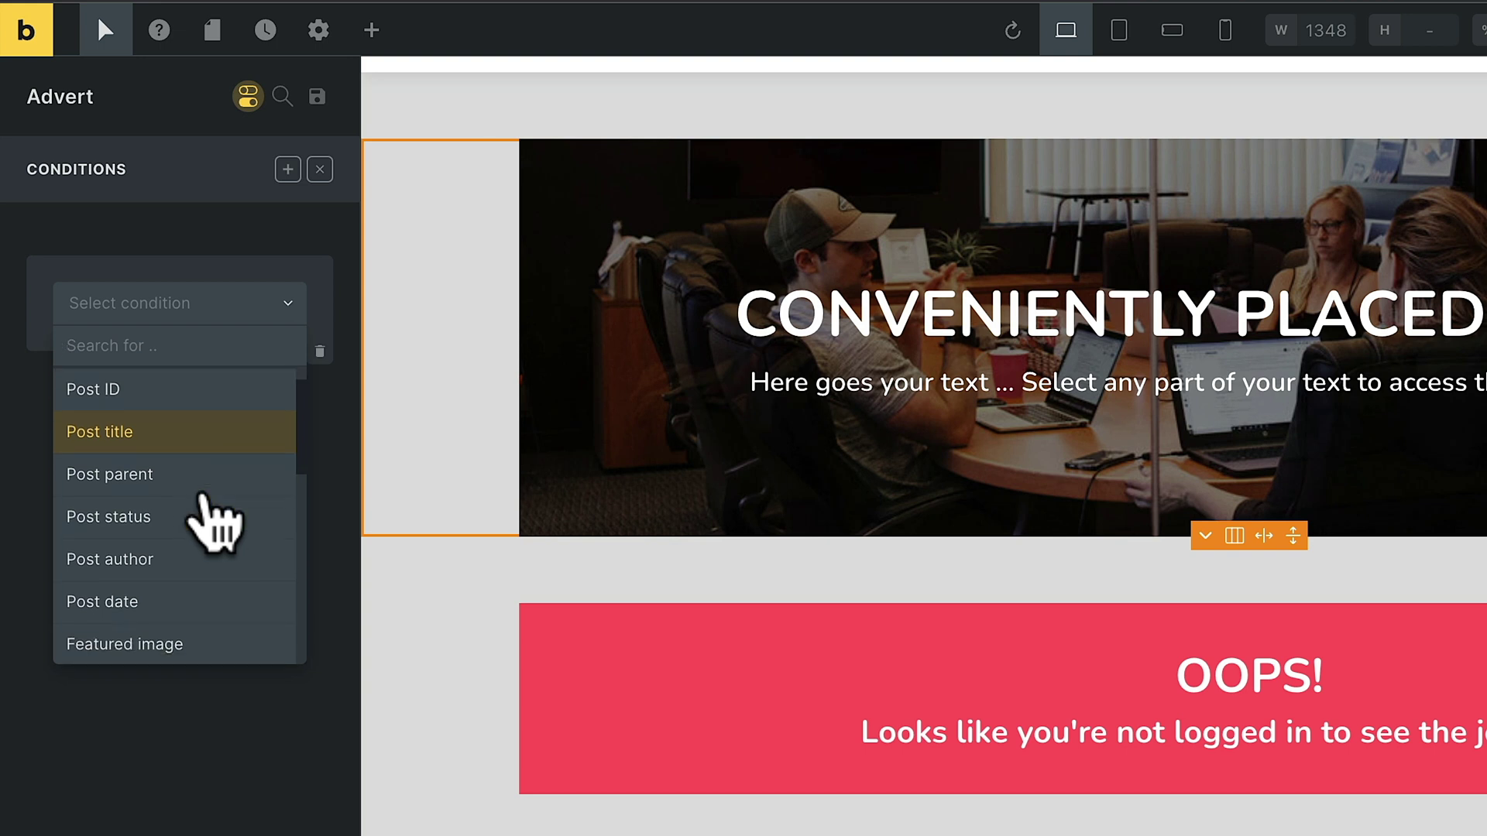
scroll(203, 499, "down", 6)
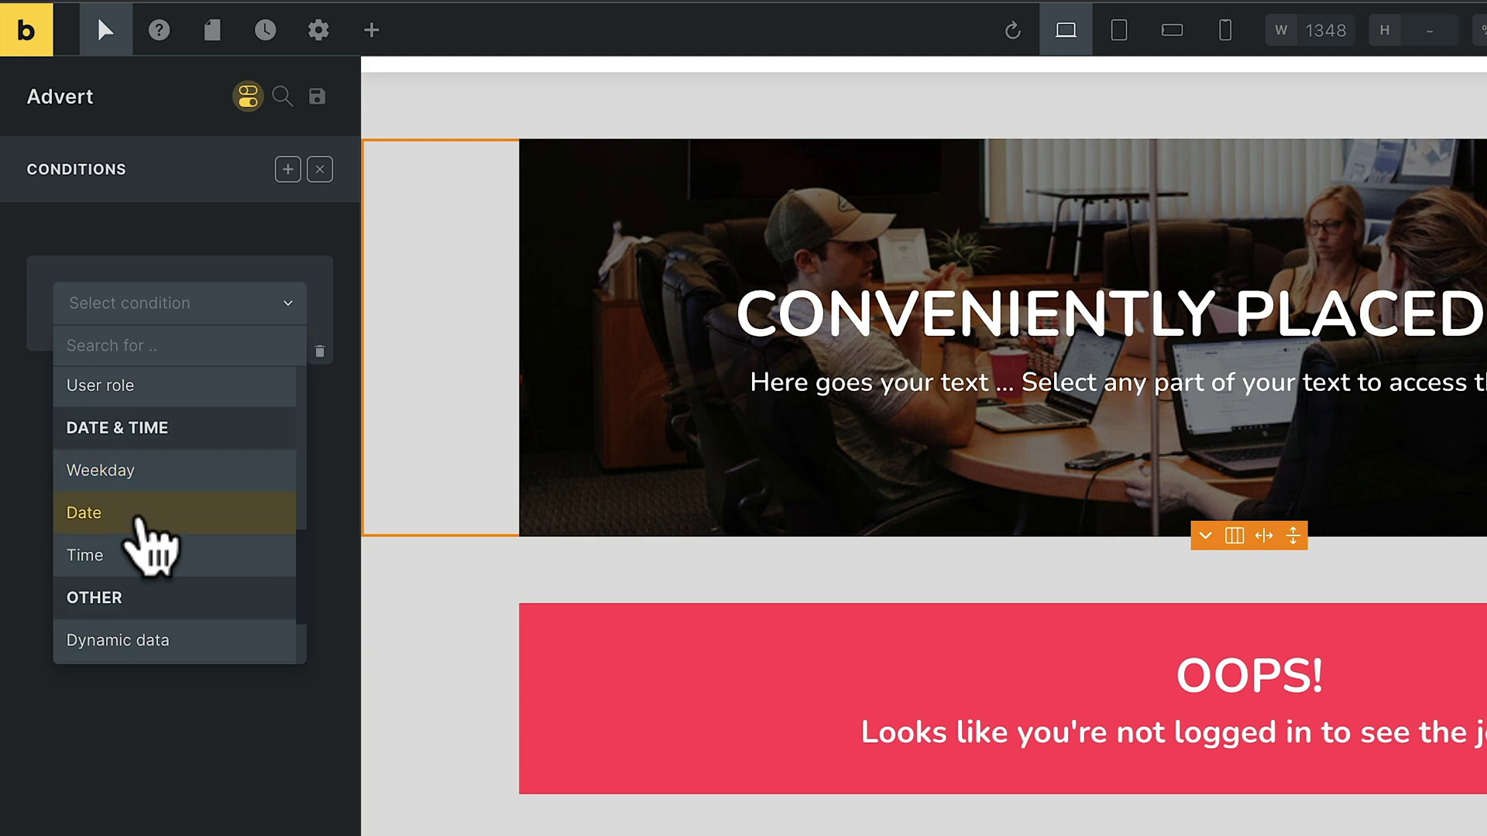
left_click(139, 534)
Step: Set the Advert's Date condition to >= September 28, 2022, adding an AND-linked second group
left_click(271, 357)
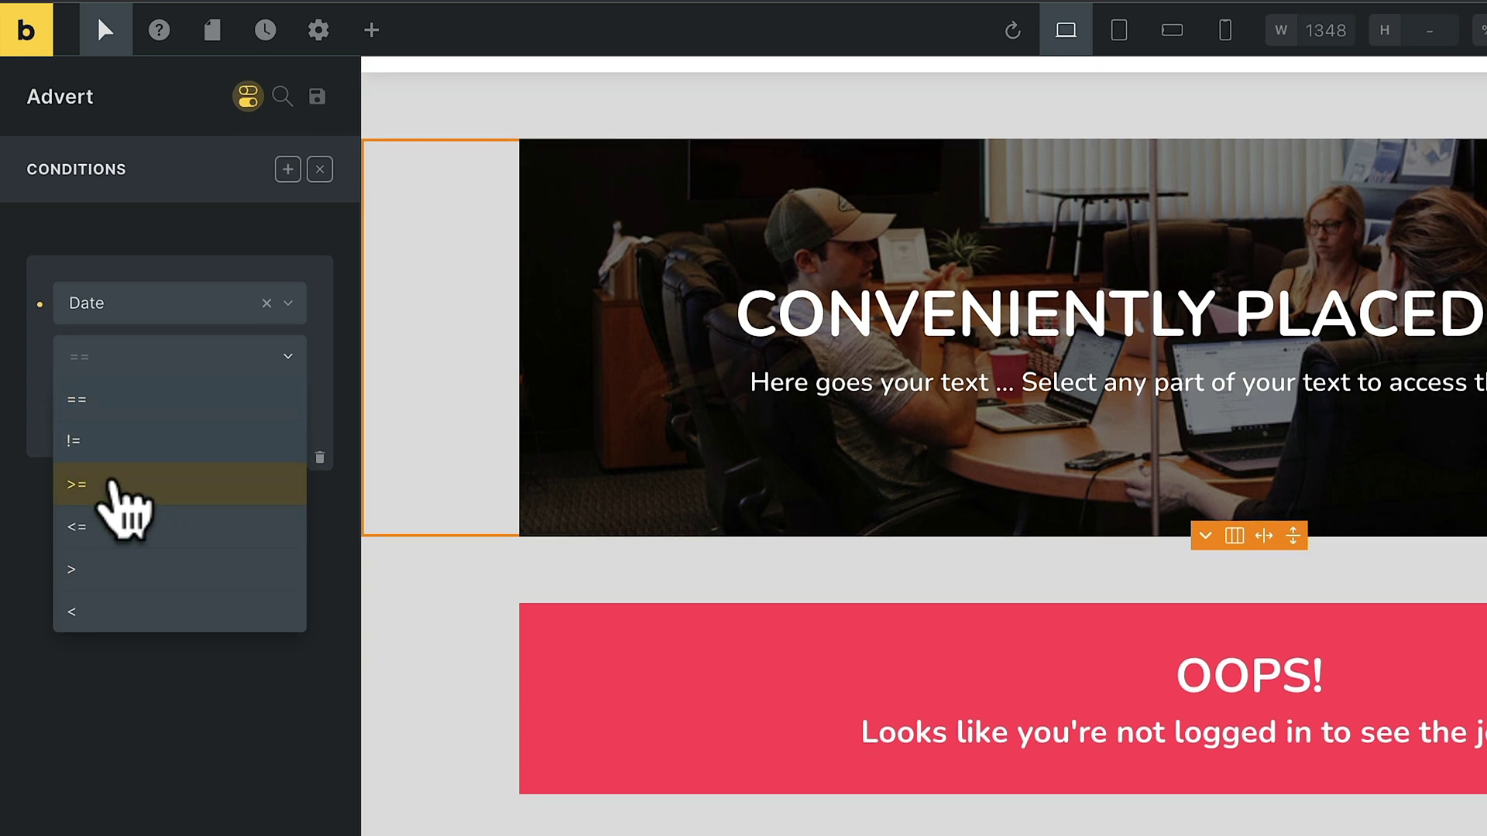
left_click(114, 484)
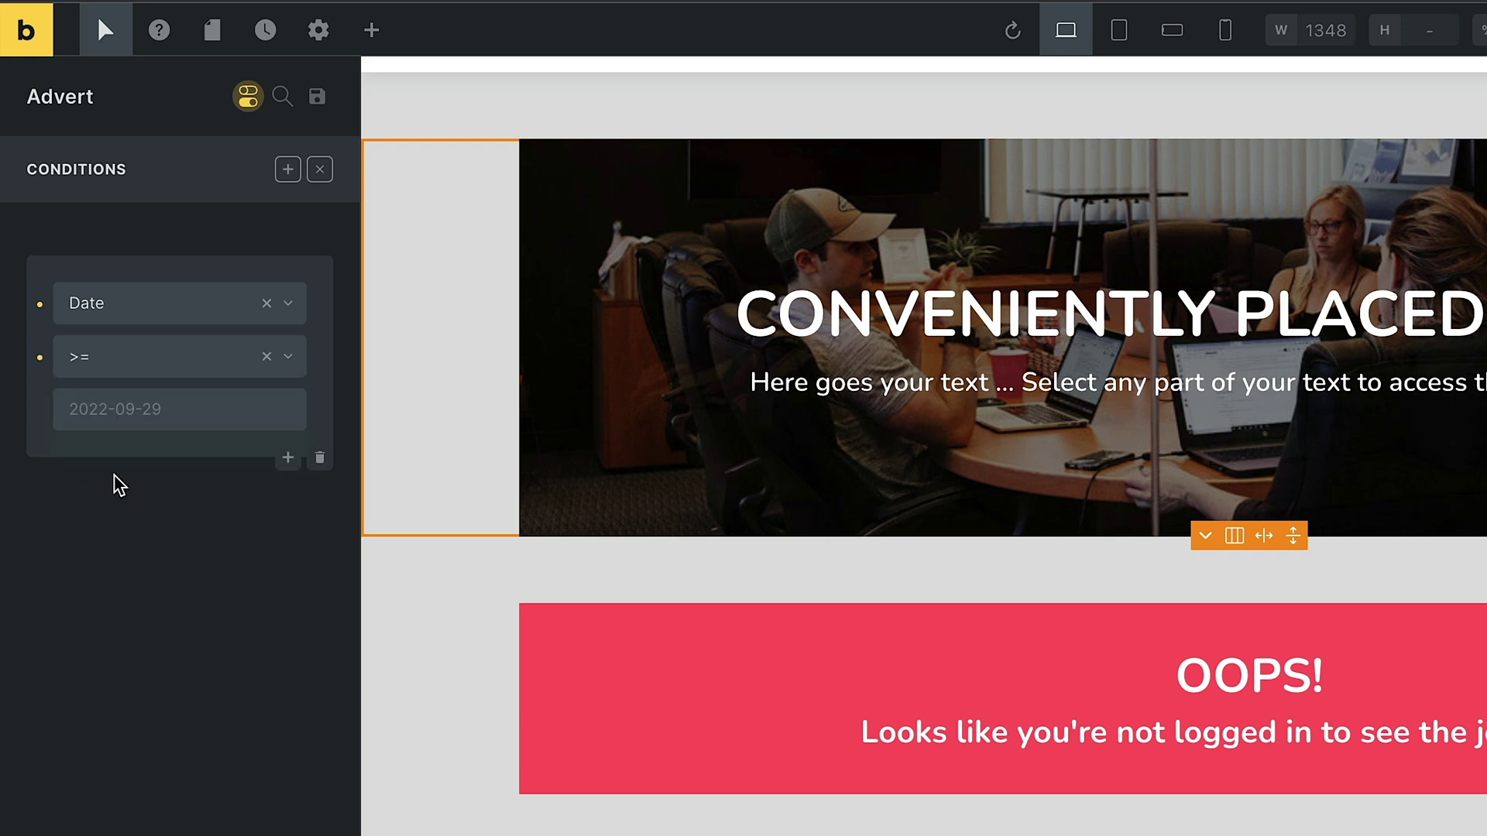
left_click(186, 409)
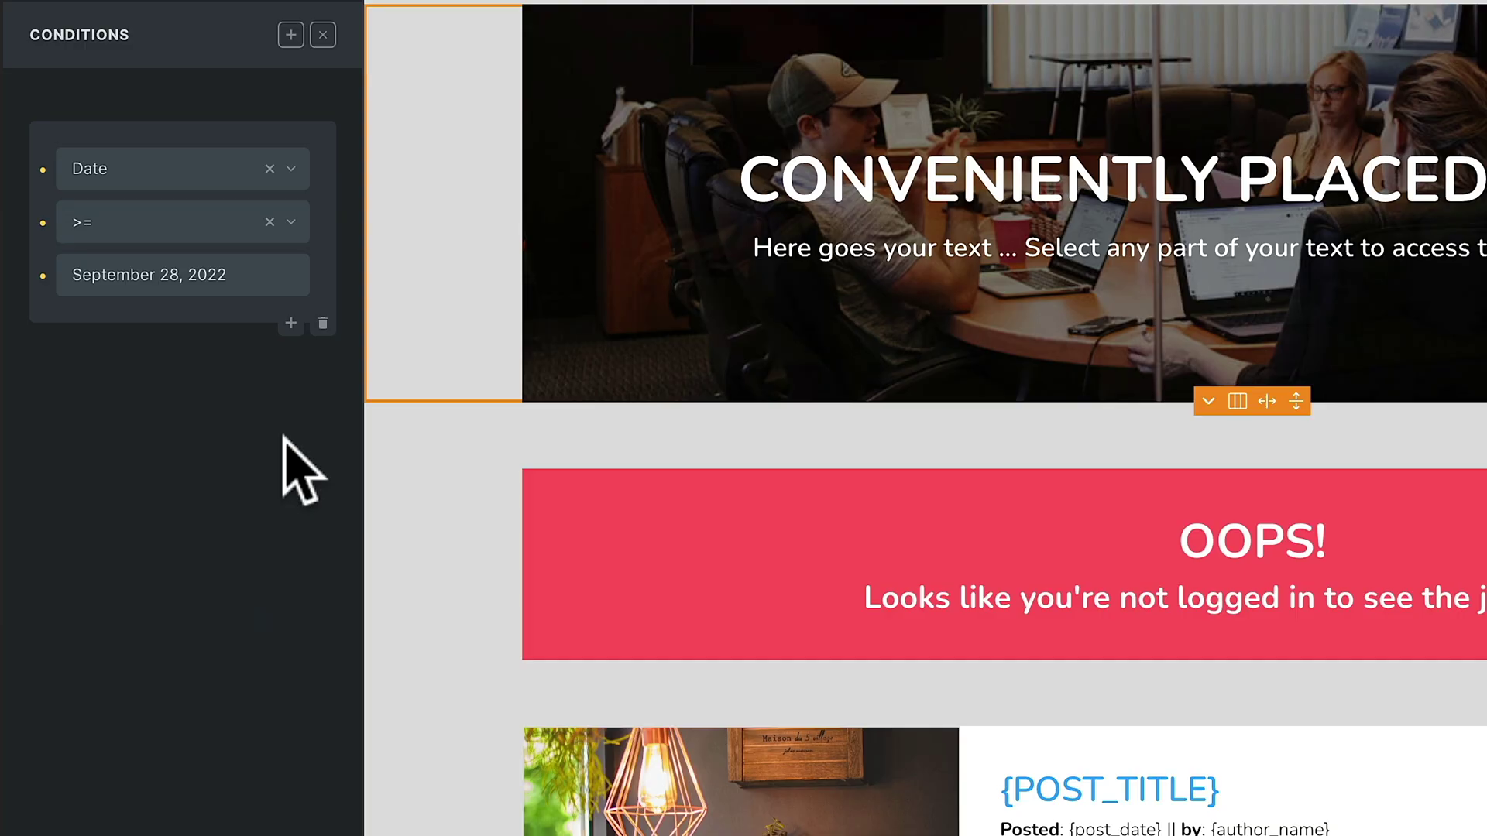
left_click(291, 323)
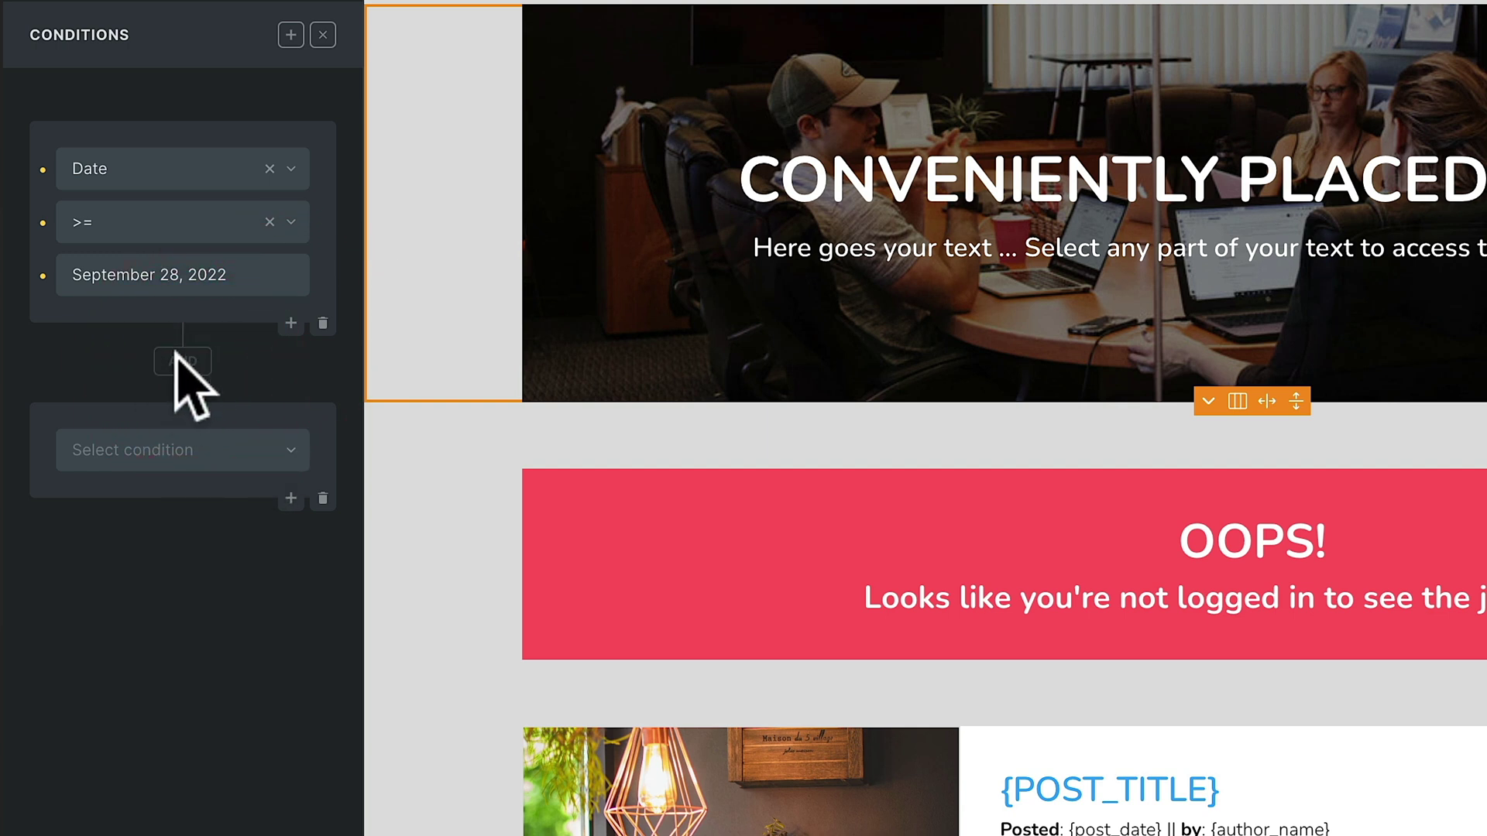
Step: Set the Advert's second condition to User login is Logged in
left_click(224, 446)
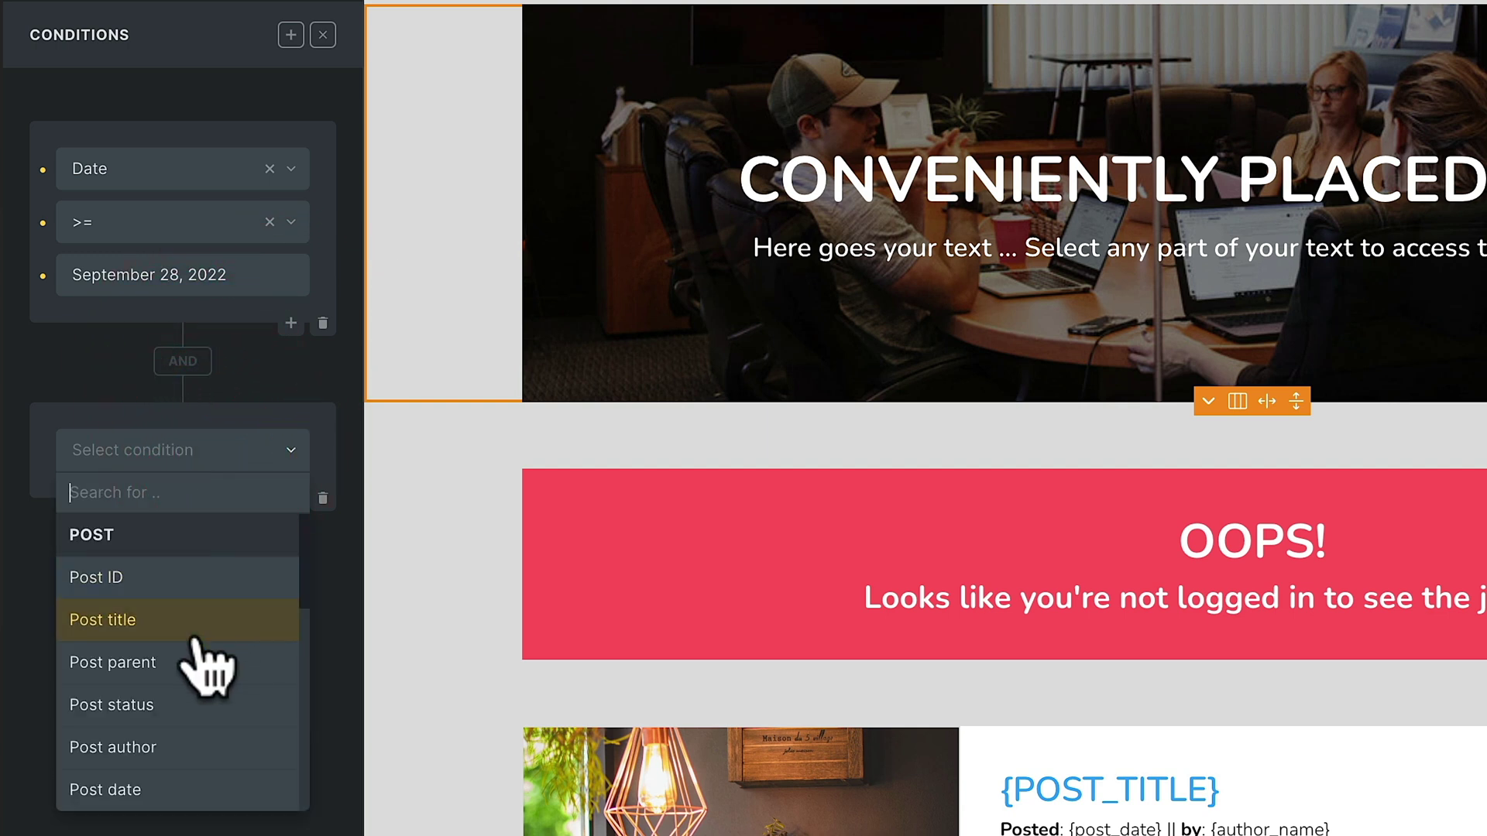
scroll(193, 643, "down", 3)
scroll(204, 664, "down", 5)
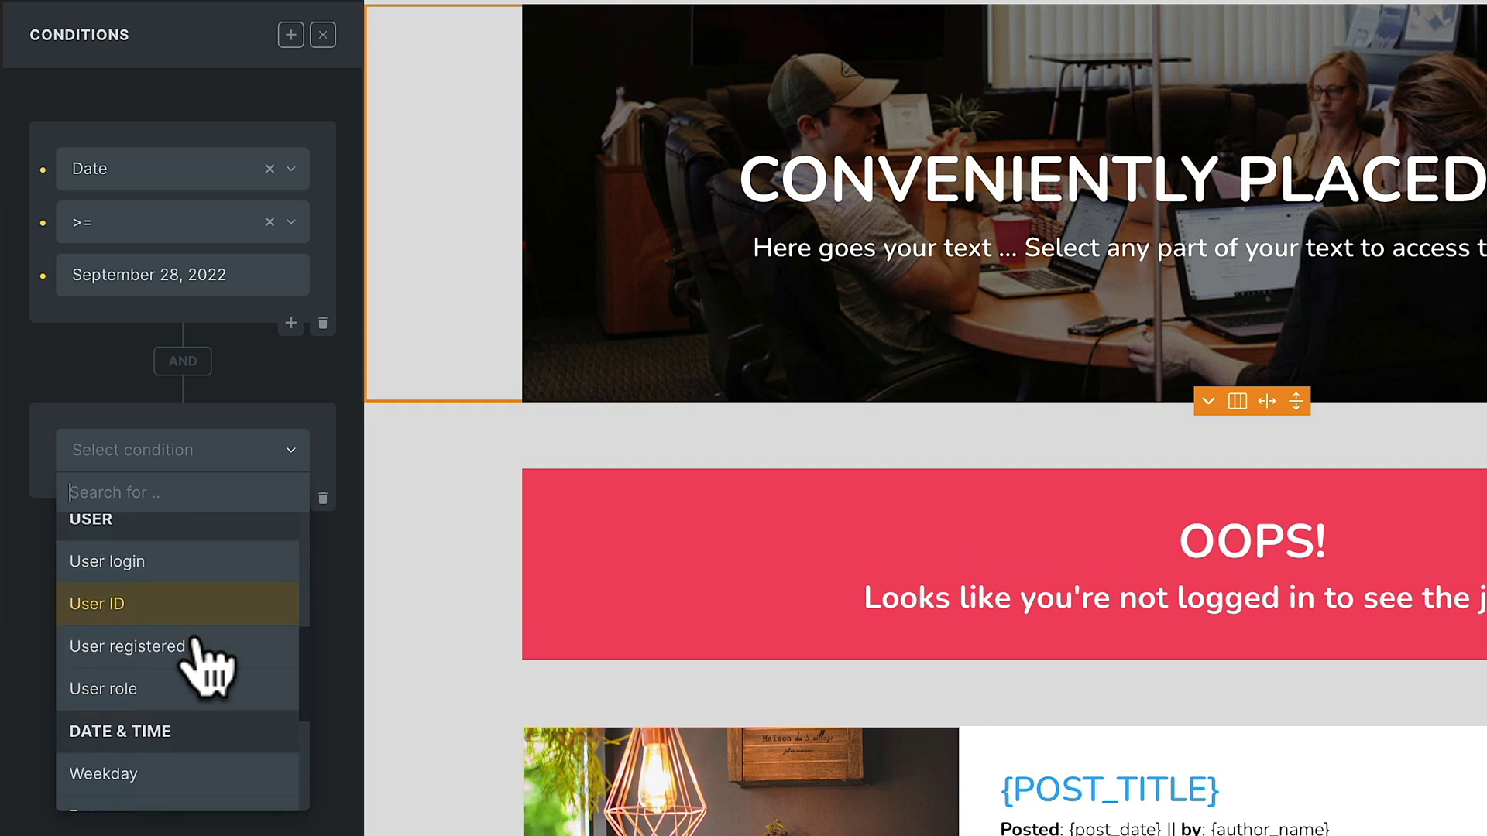
scroll(205, 666, "up", 1)
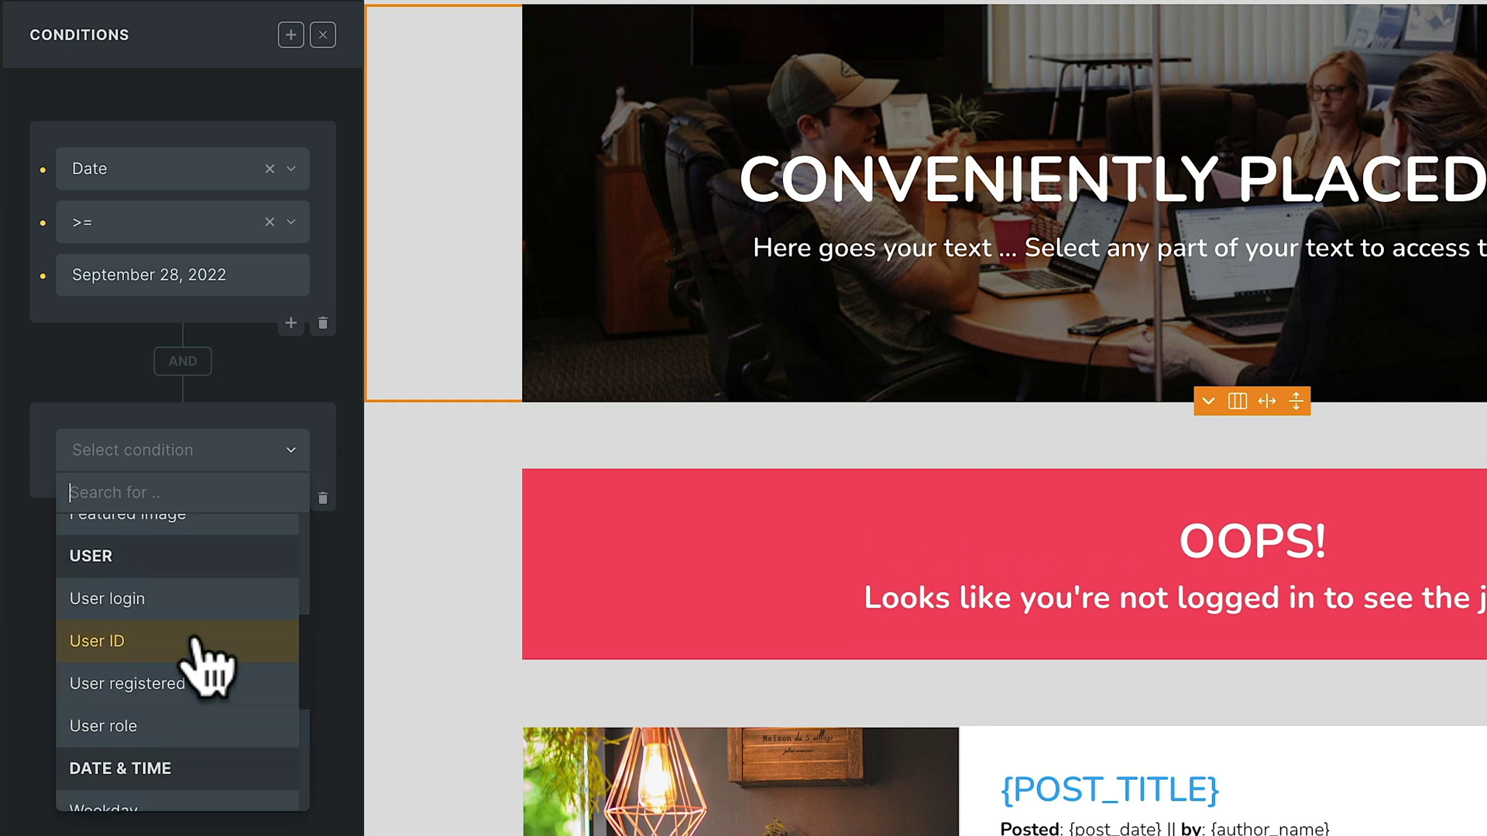
left_click(177, 598)
left_click(241, 510)
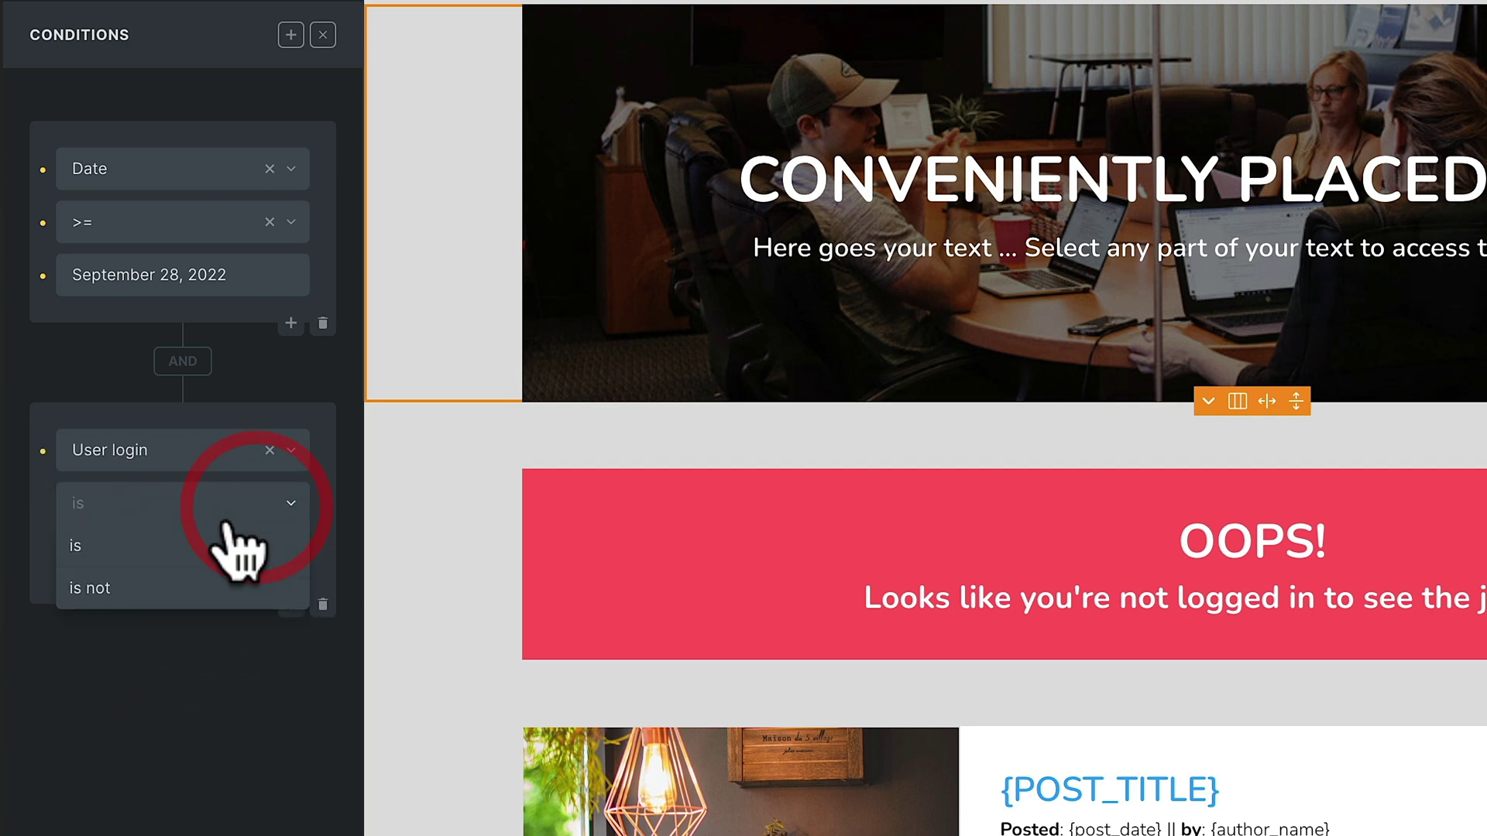
left_click(187, 544)
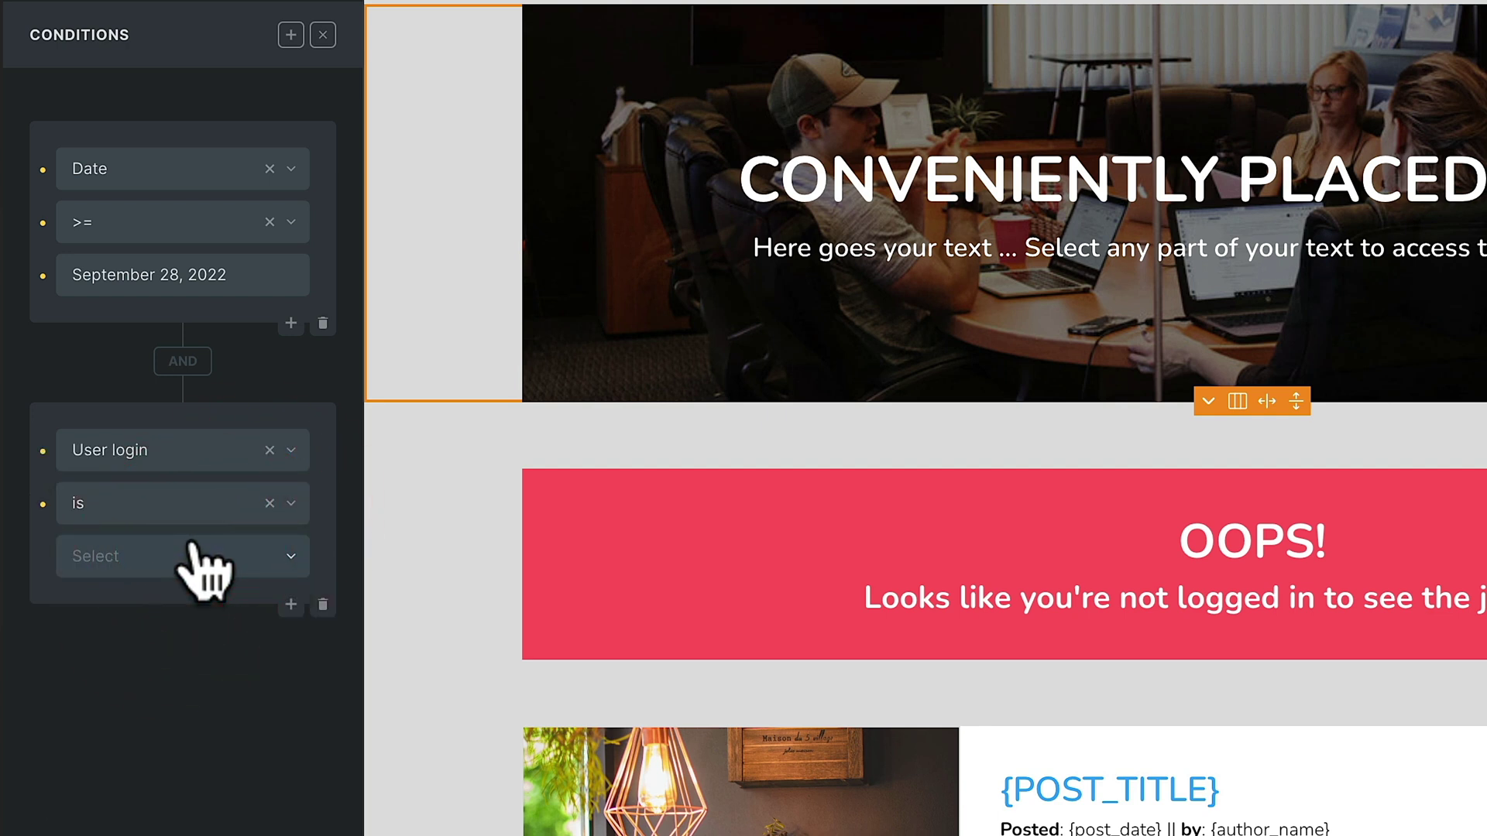
left_click(236, 556)
left_click(158, 641)
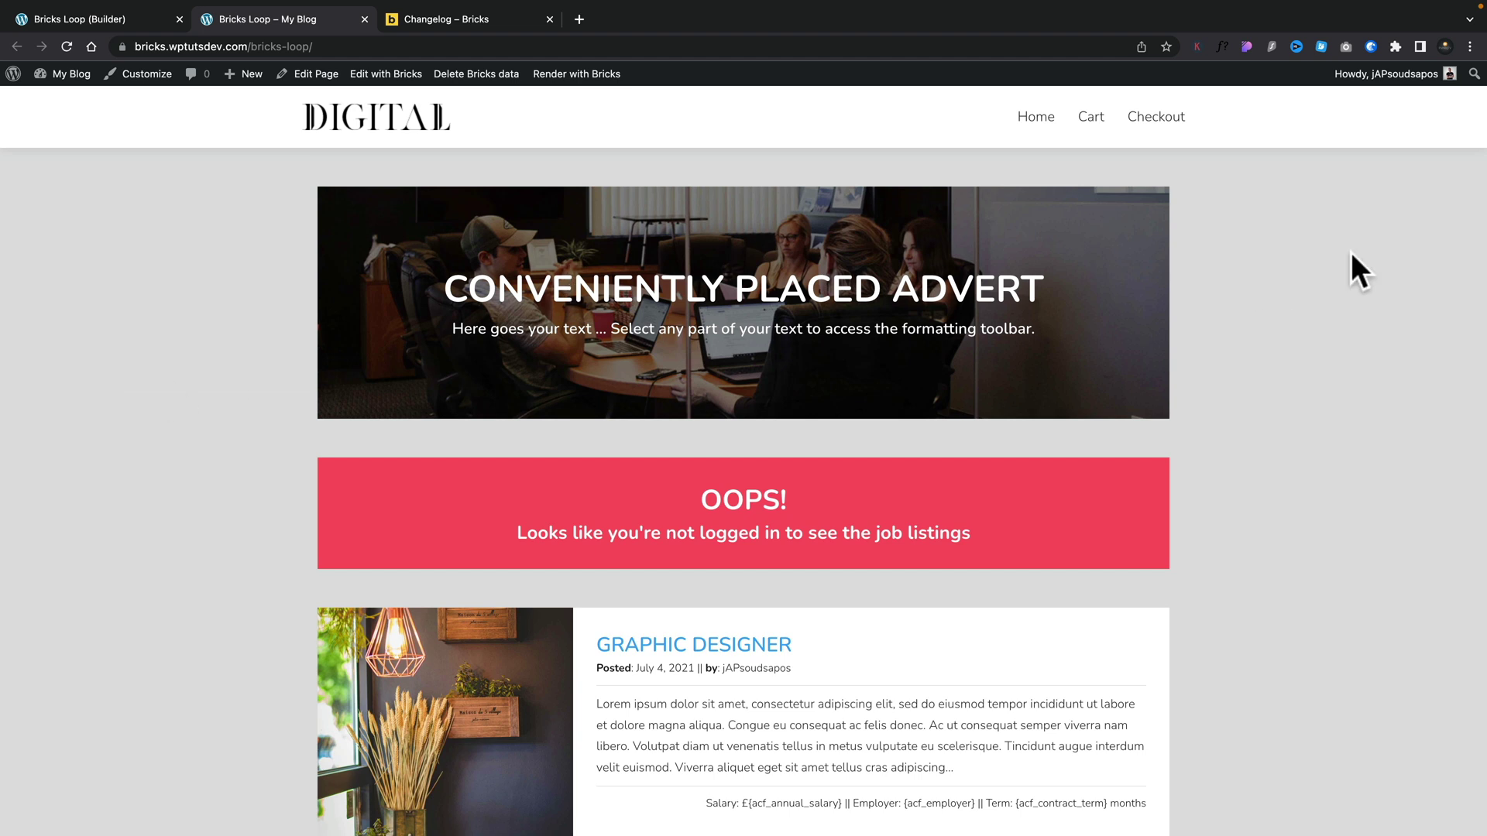
Step: Open a new Chrome incognito window
left_click(1470, 47)
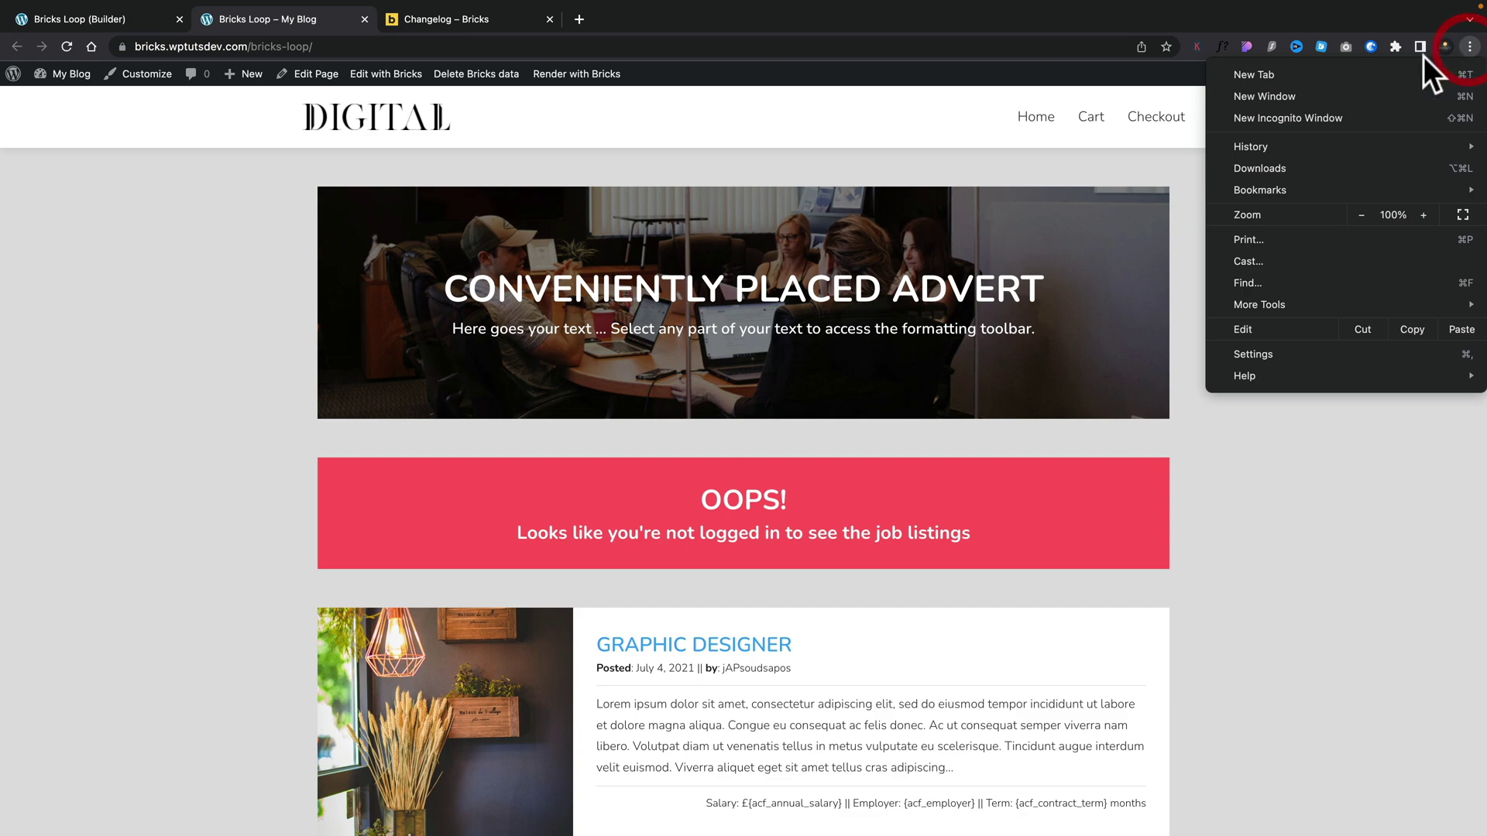
left_click(1304, 116)
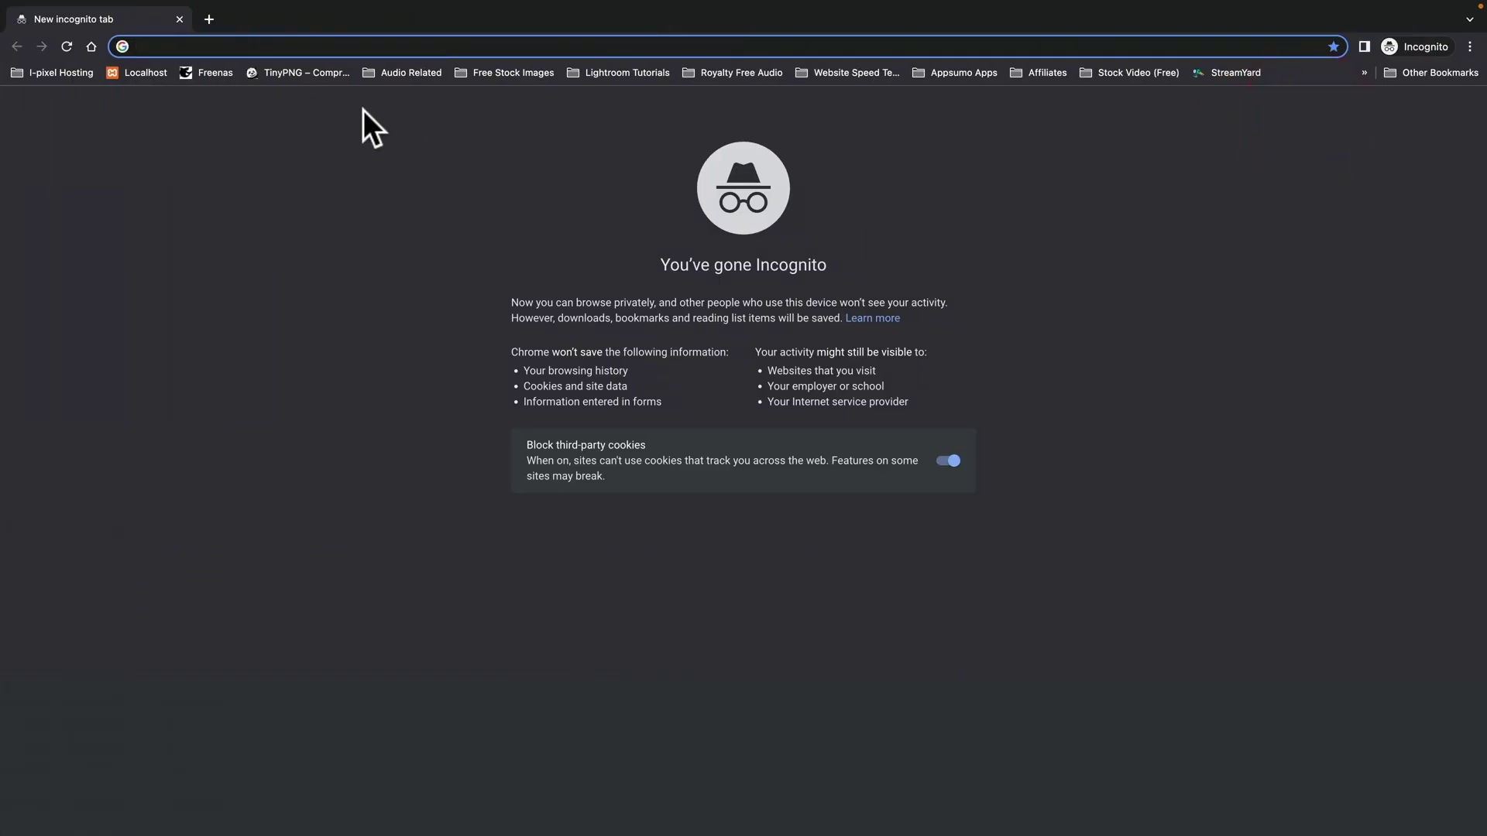
Step: Load the bricks.wptutsdev.com/bricks-loop page in the incognito window to view it logged out
type("bricks.wptutsdev.com/bricks-loop/")
key("Return")
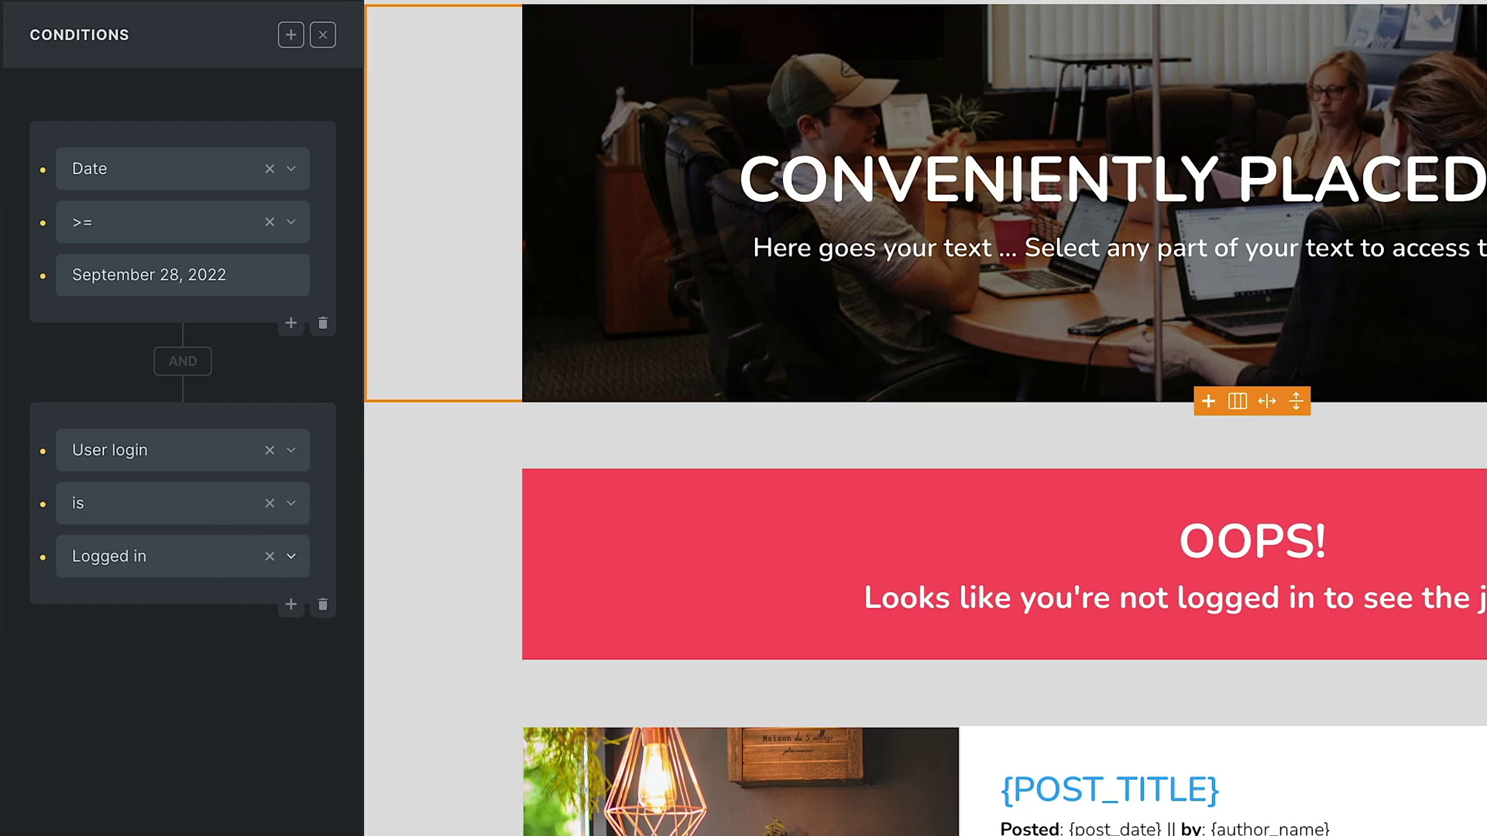
Step: Delete both the User login and Date condition groups from the Advert
left_click(322, 605)
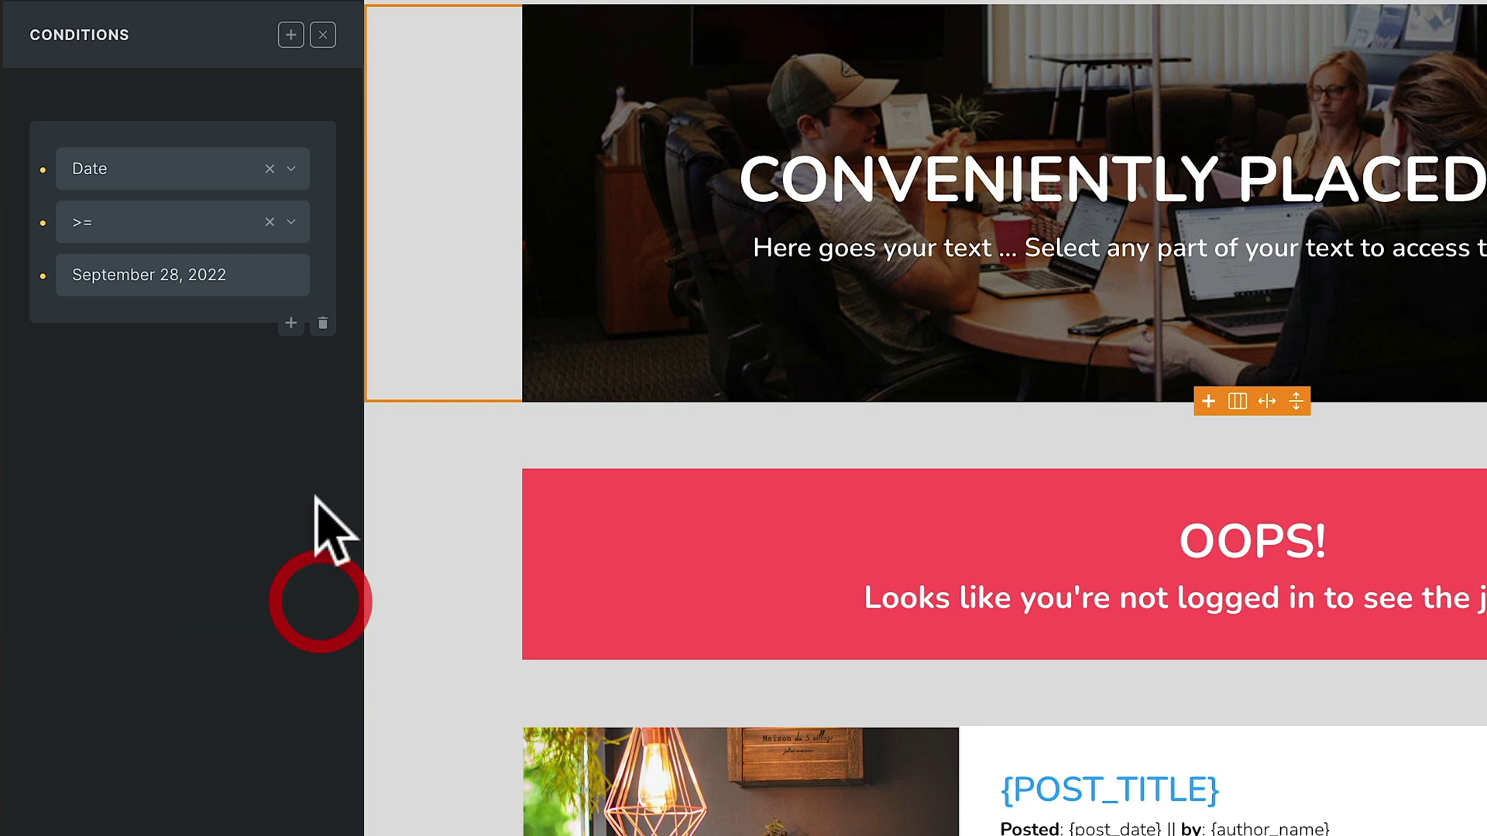
left_click(322, 323)
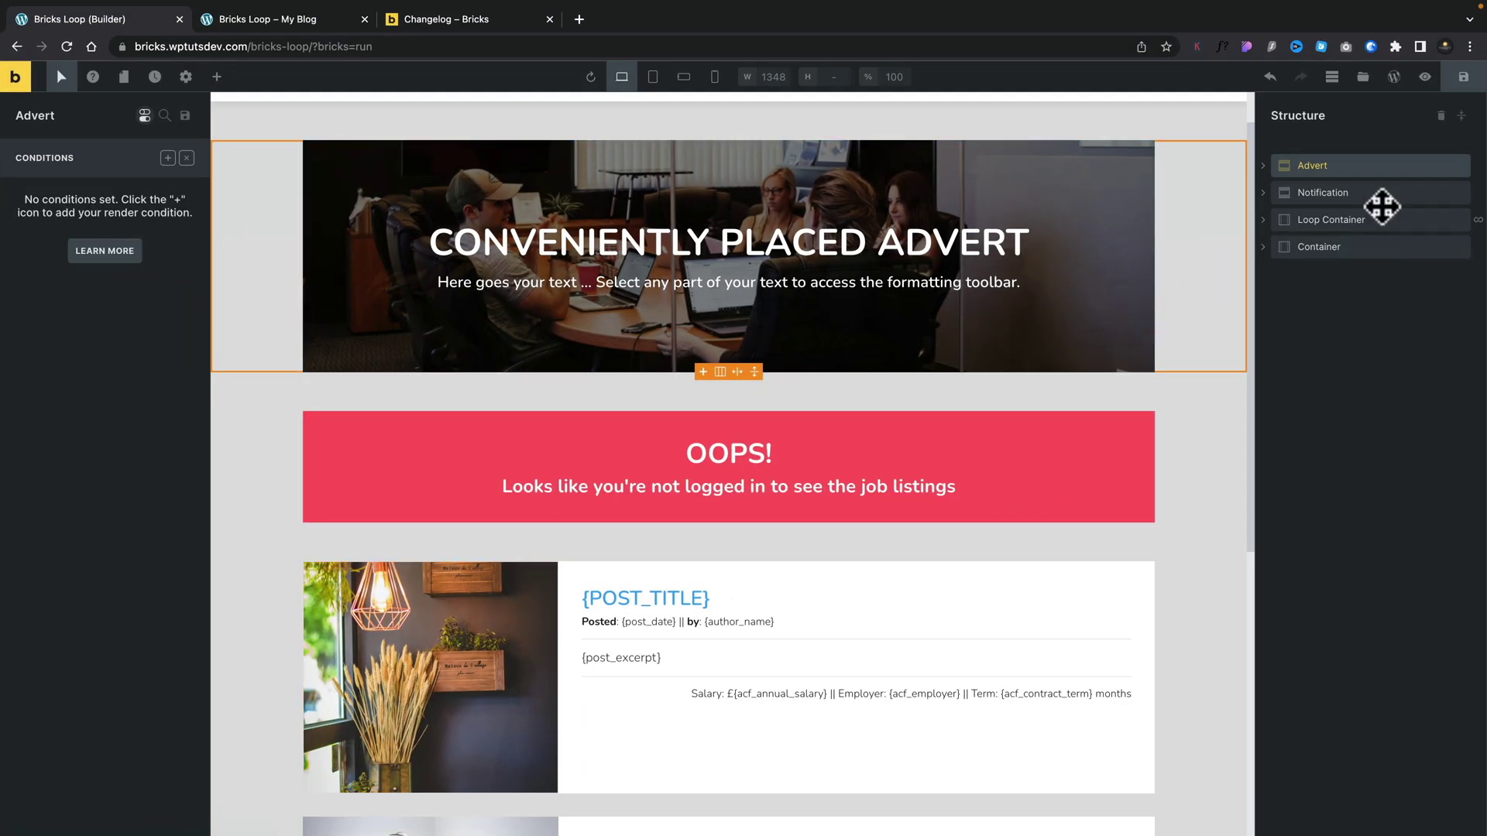
scroll(701, 571, "down", 1)
scroll(702, 571, "down", 3)
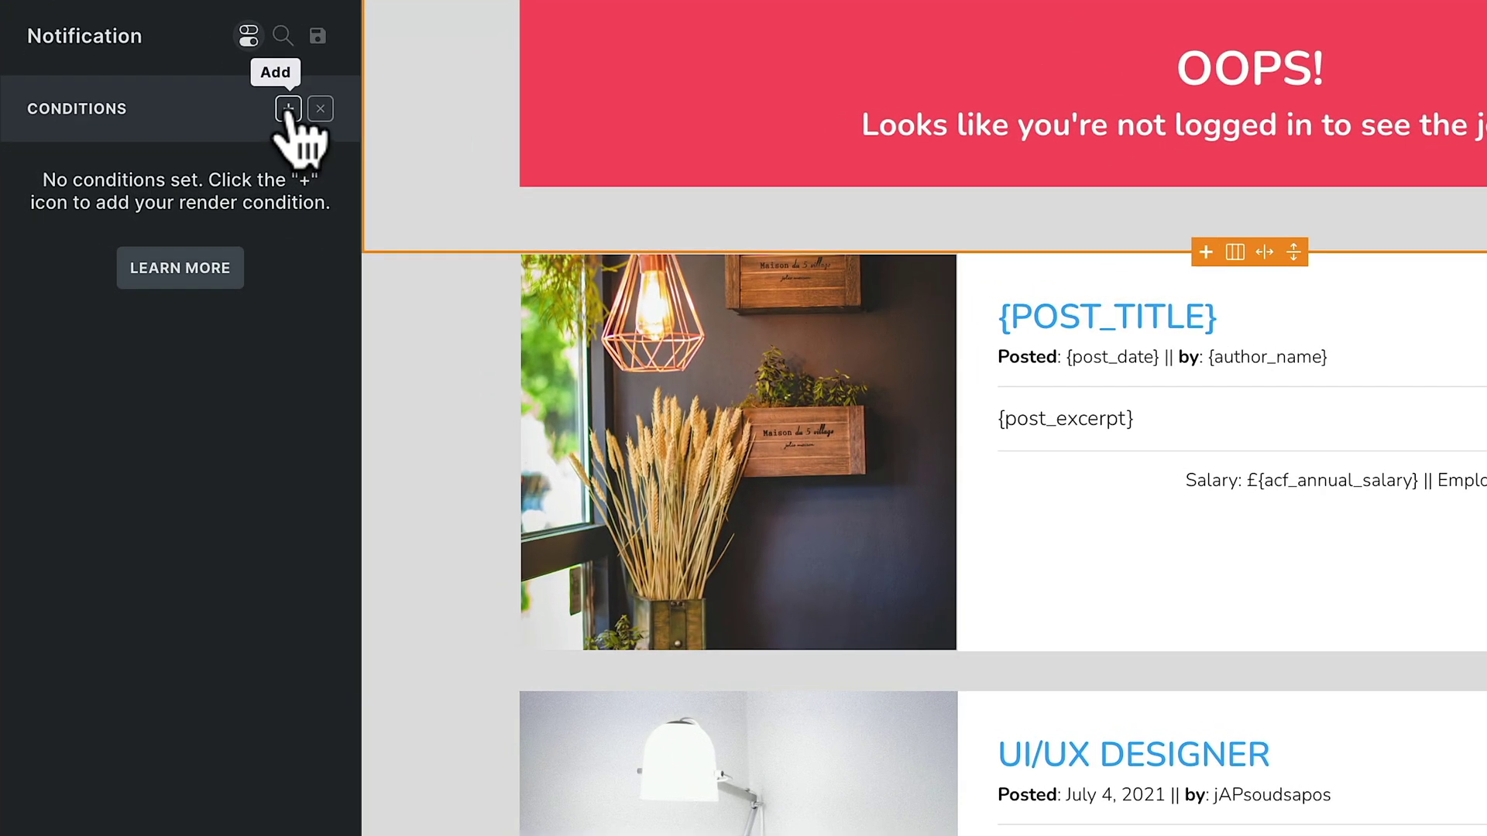
Step: Add a condition to the Notification, trying the User login and User registered condition types
left_click(288, 109)
left_click(284, 241)
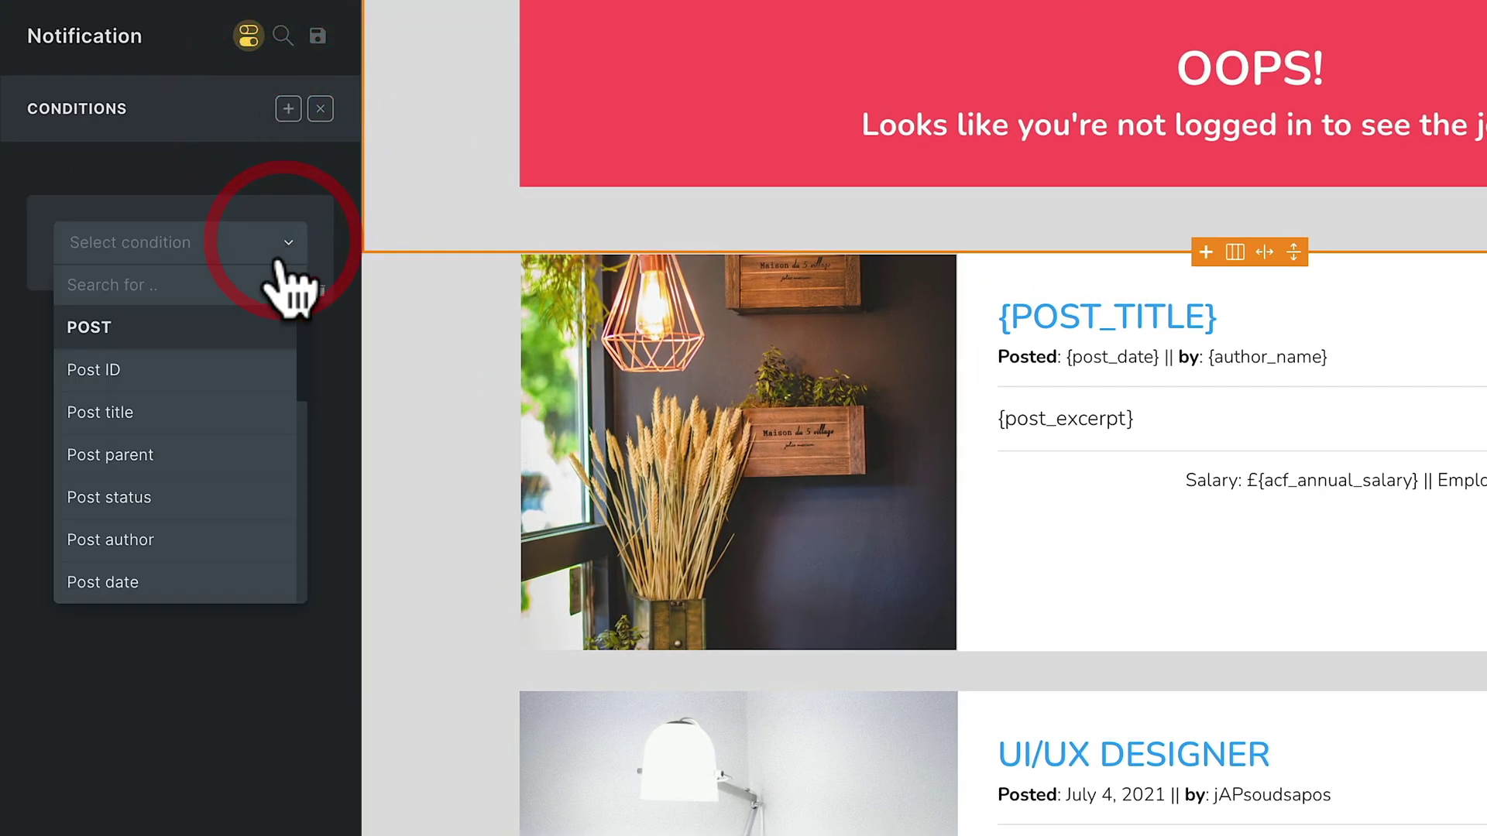
scroll(237, 474, "down", 4)
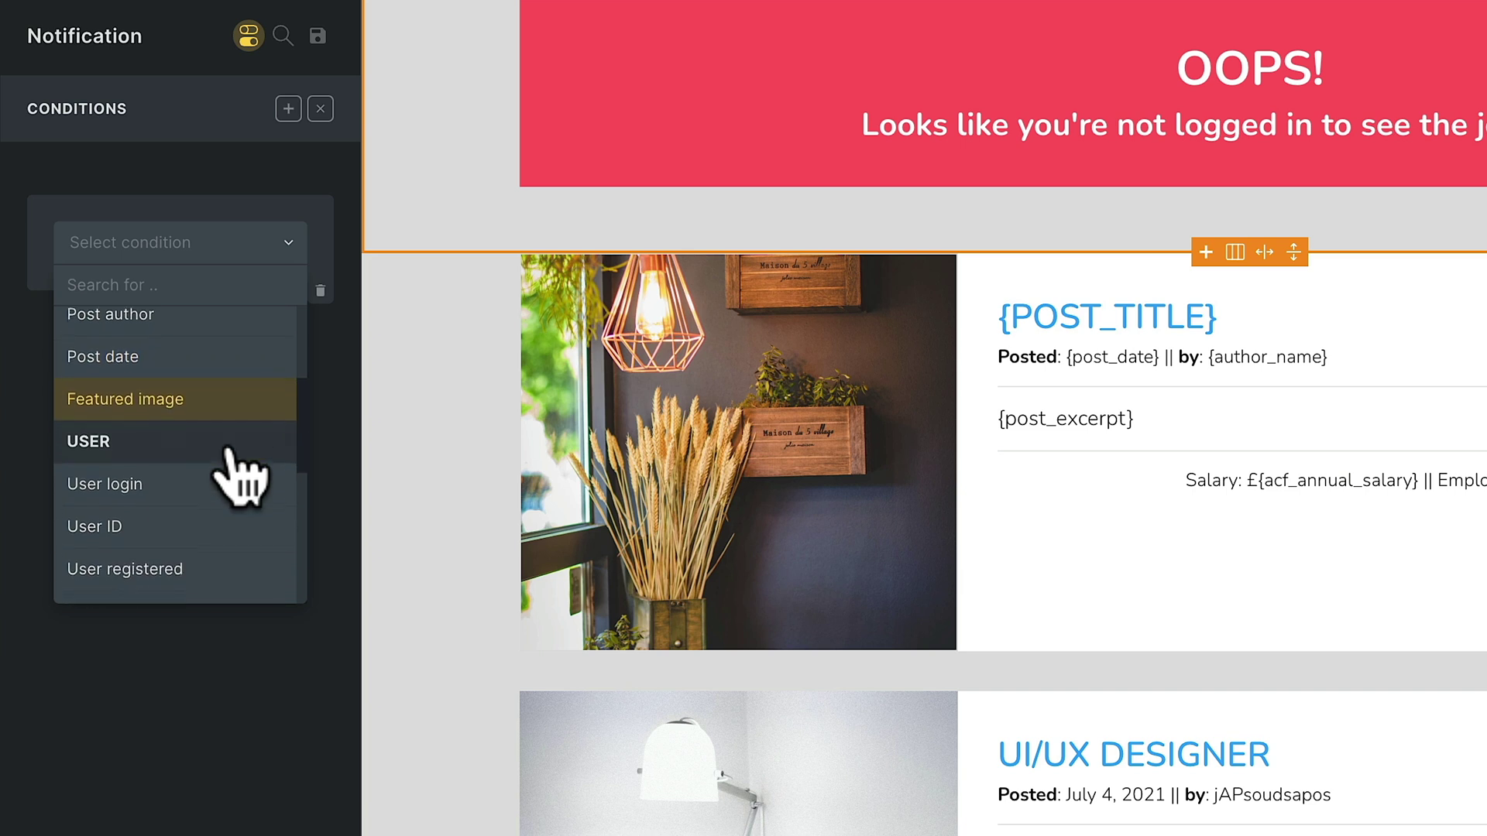
scroll(237, 474, "down", 3)
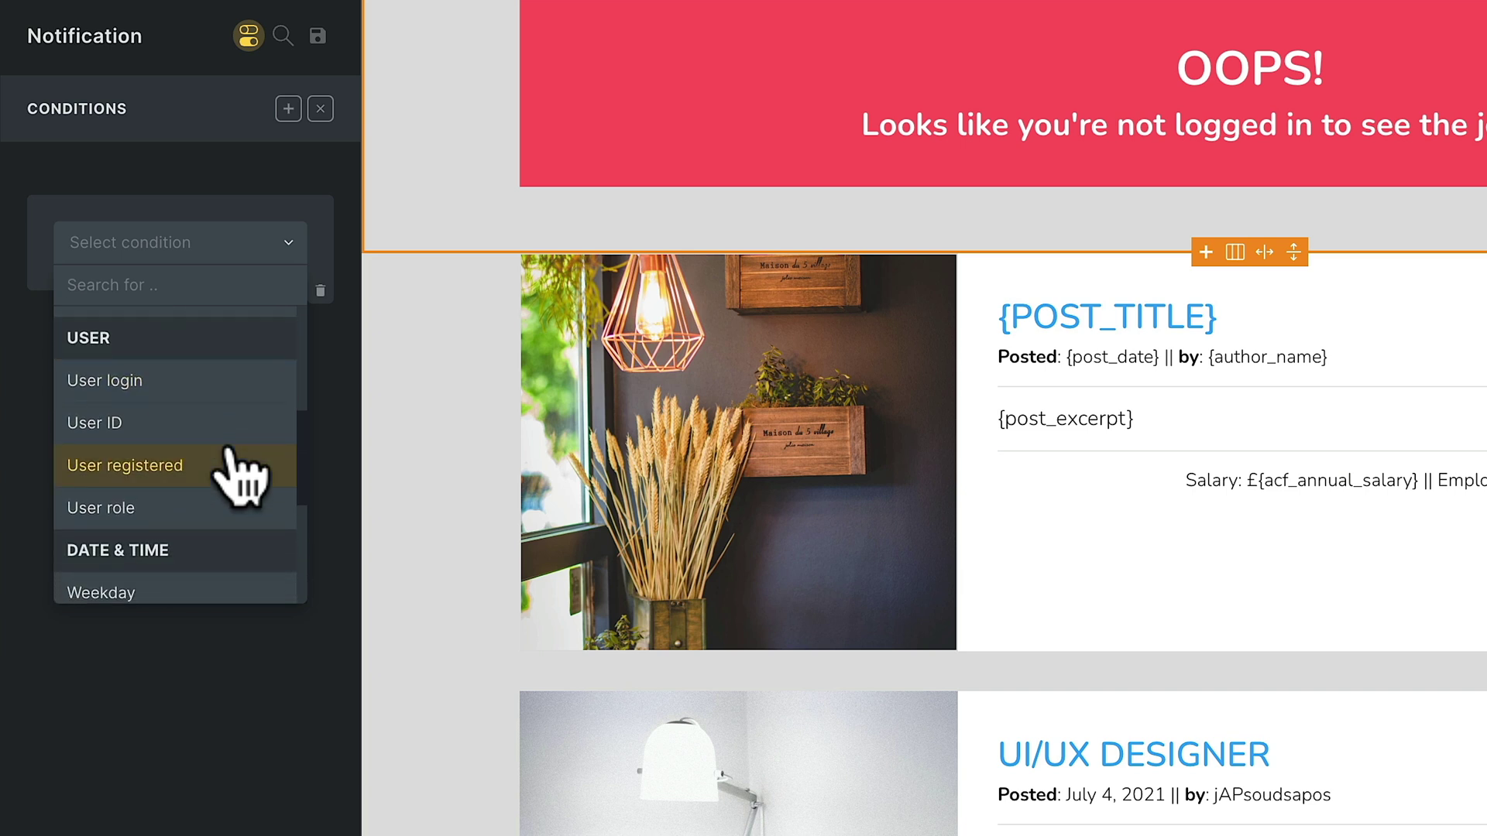
left_click(186, 396)
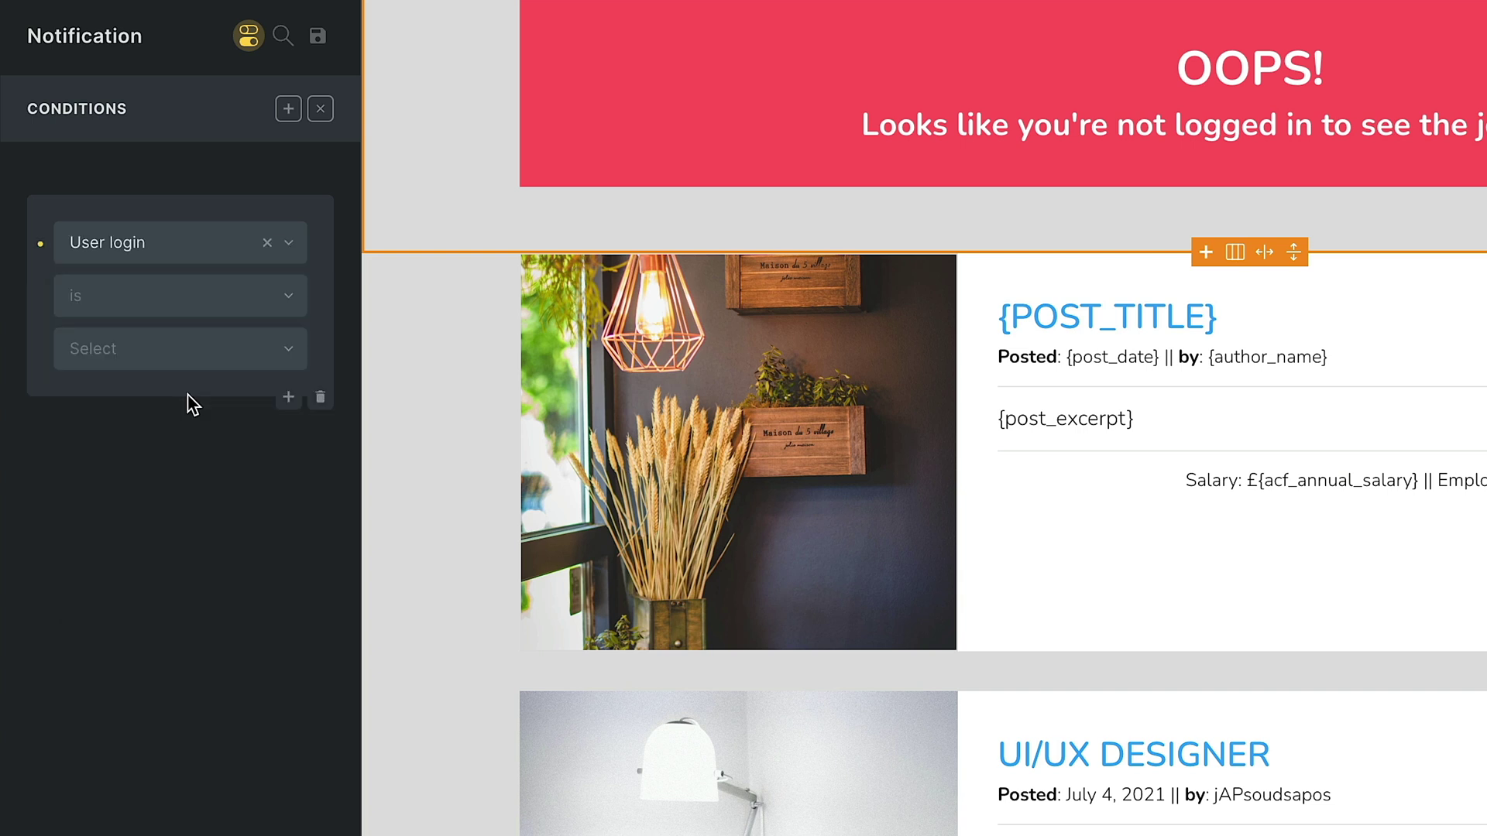
left_click(216, 296)
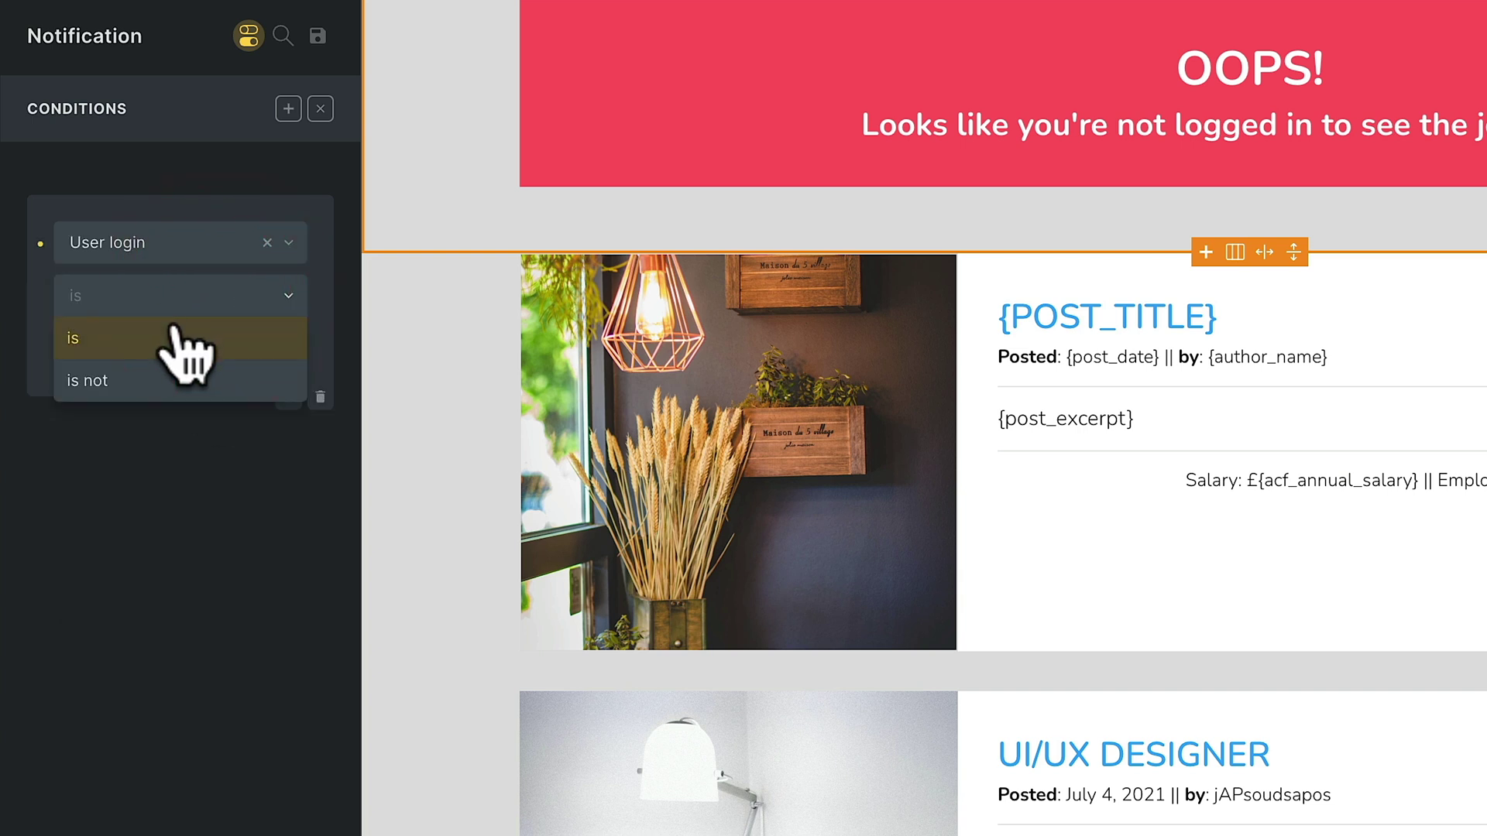
left_click(266, 243)
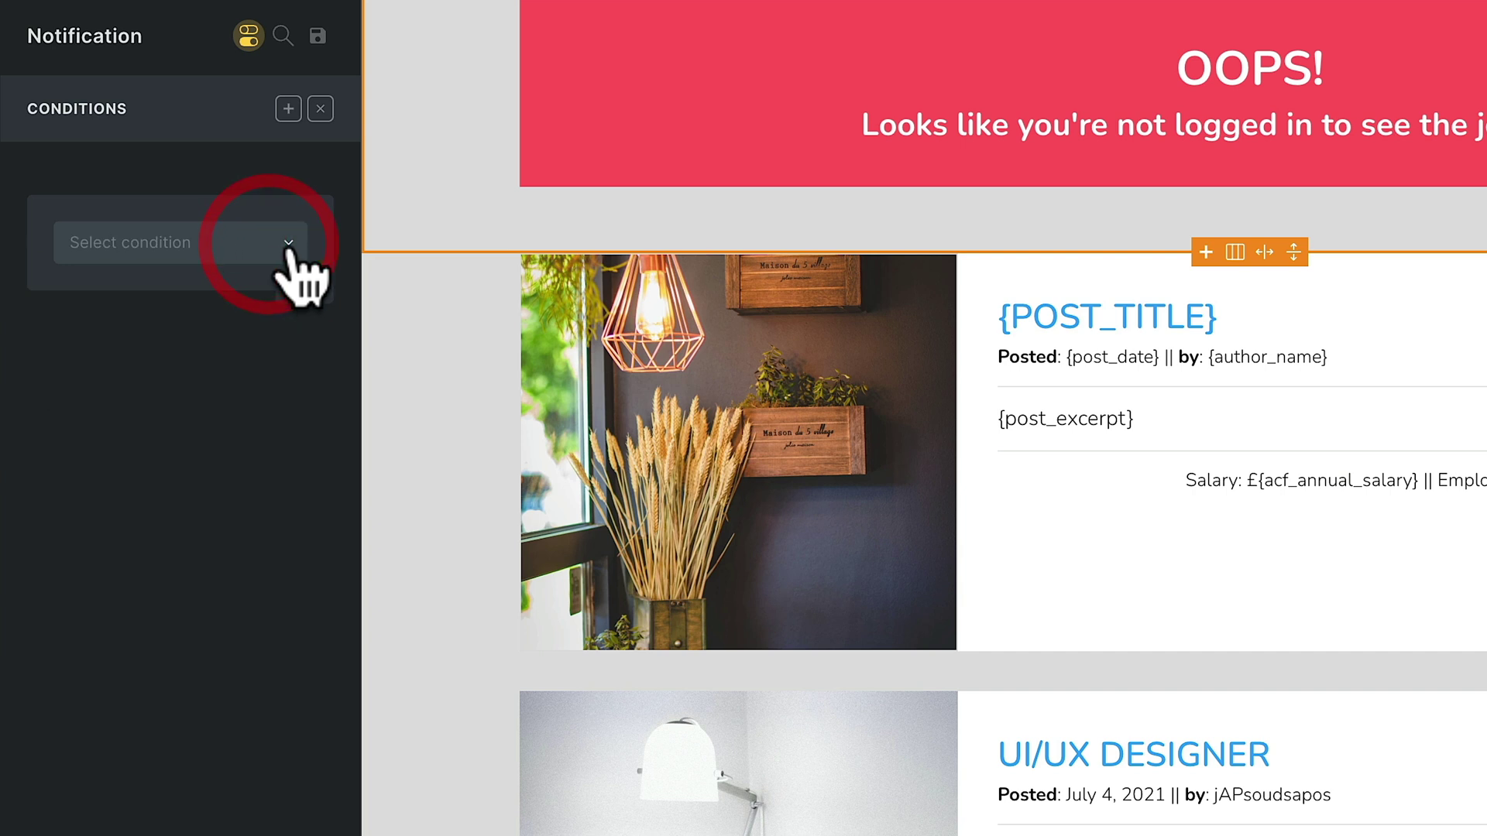
left_click(289, 243)
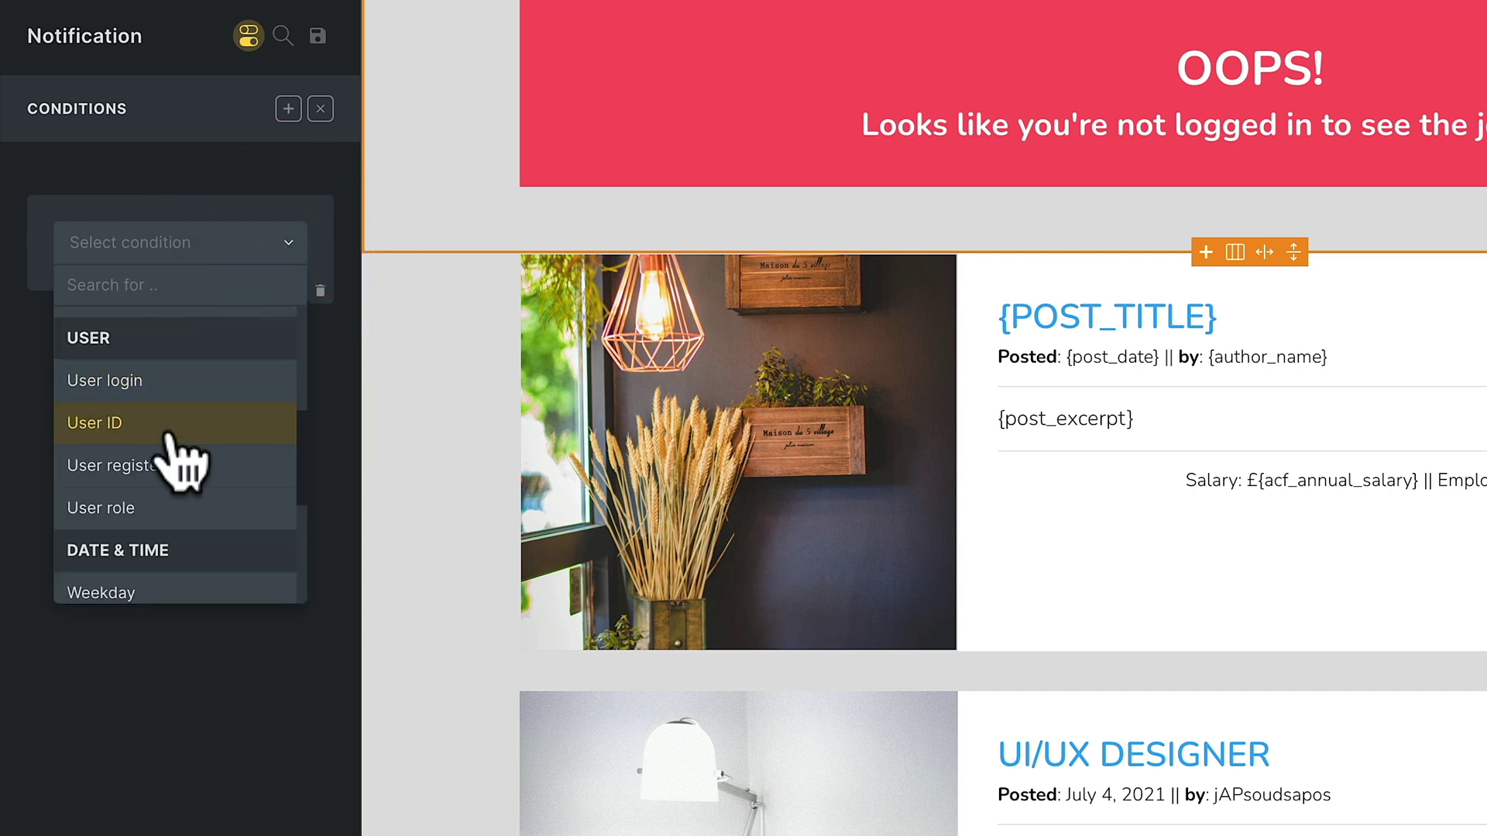
left_click(171, 466)
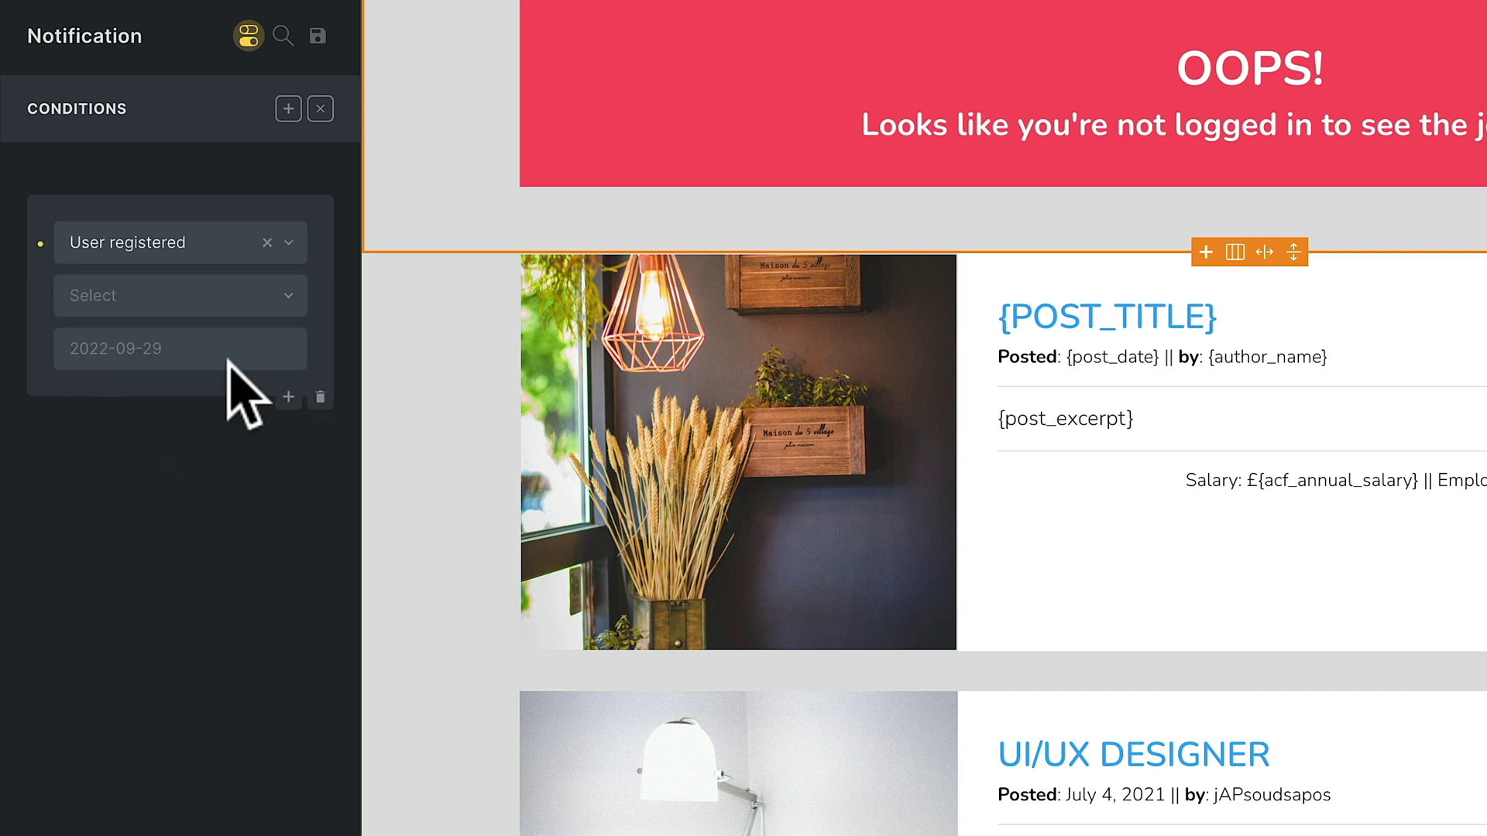
left_click(272, 298)
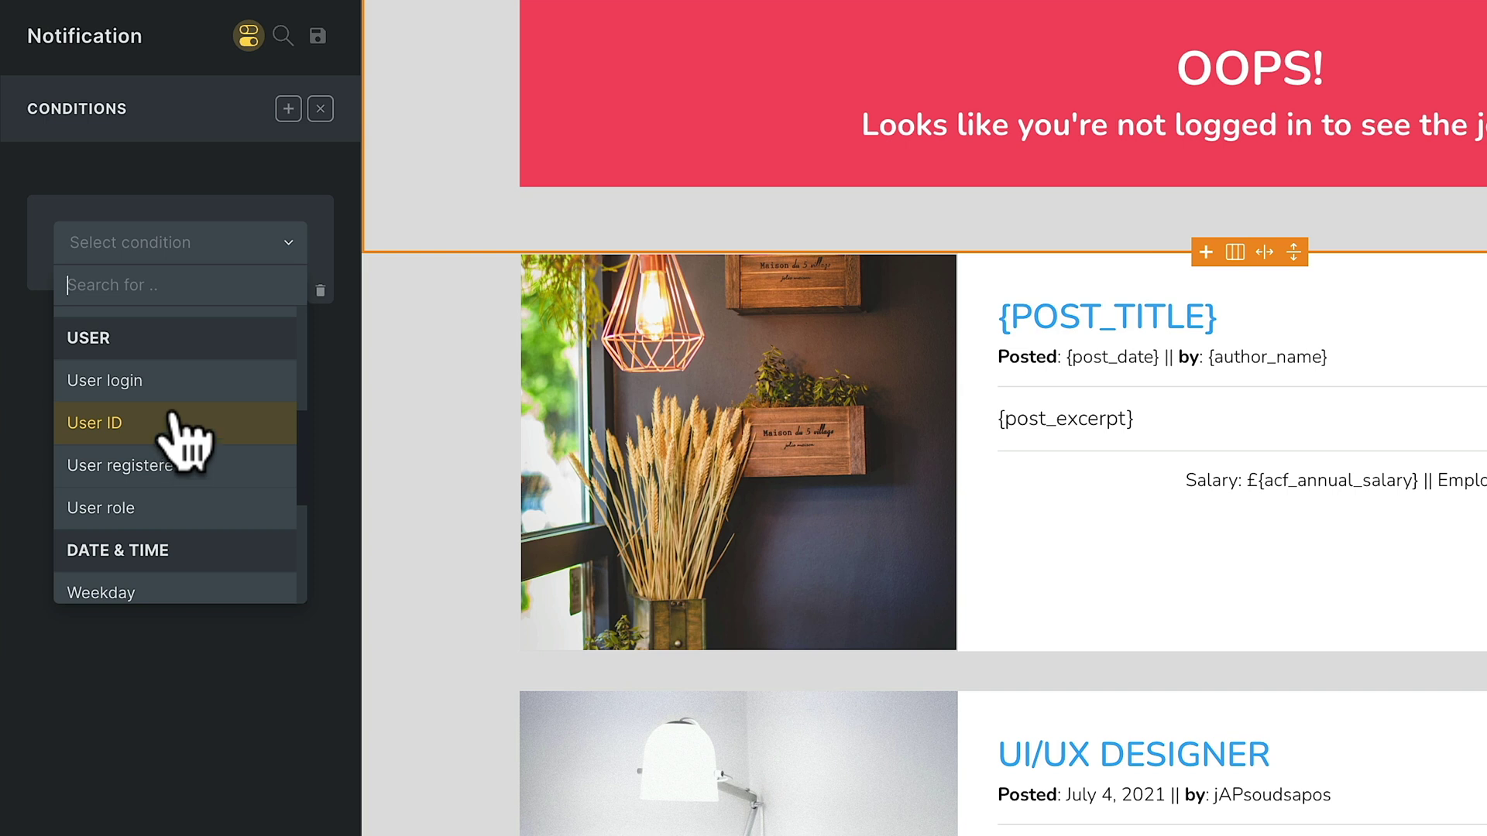
Step: Set the Notification condition to User login is Logged out and save the page
left_click(179, 381)
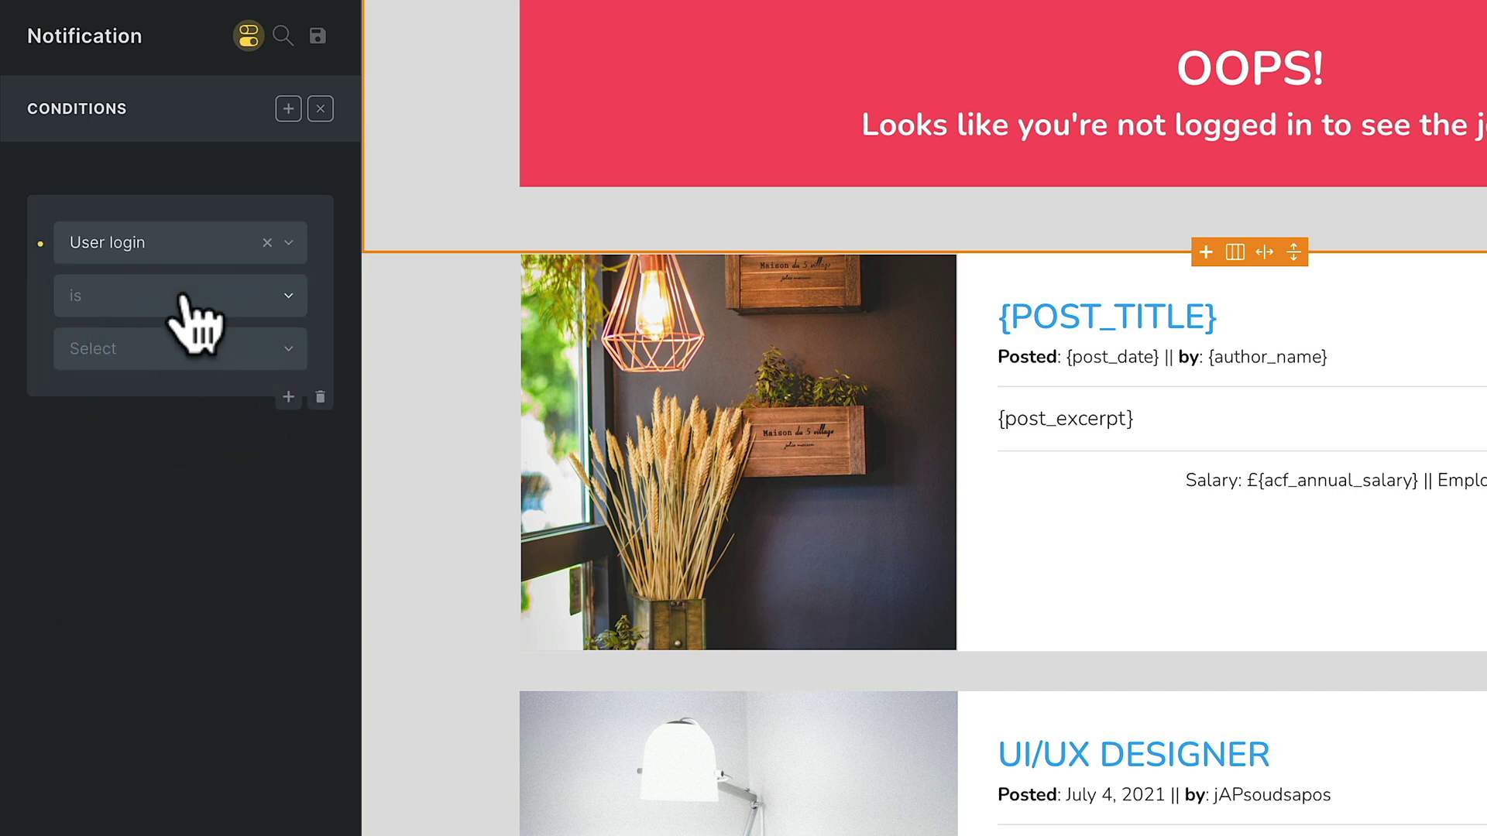
left_click(193, 339)
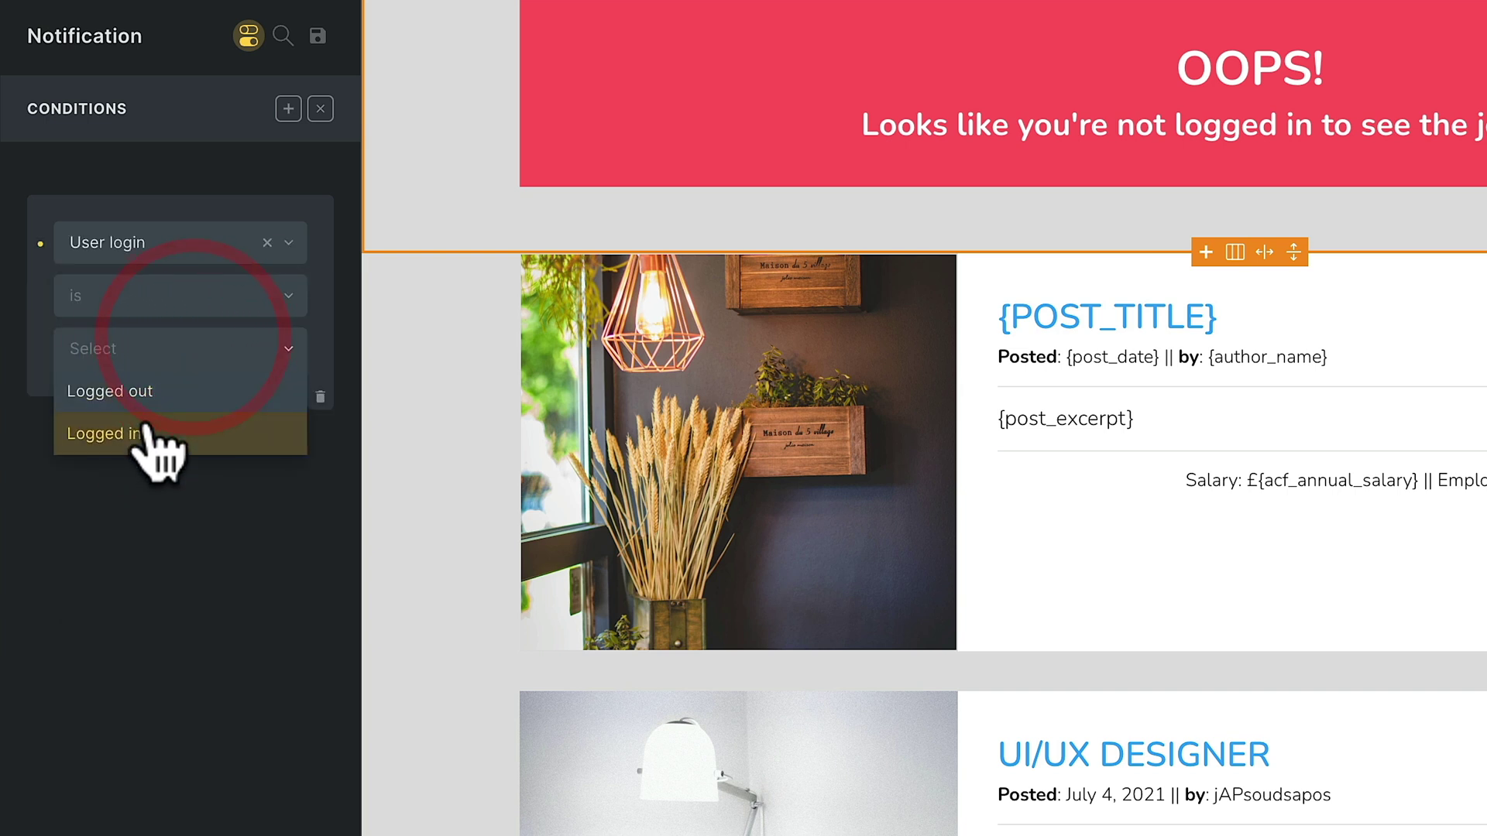
left_click(157, 395)
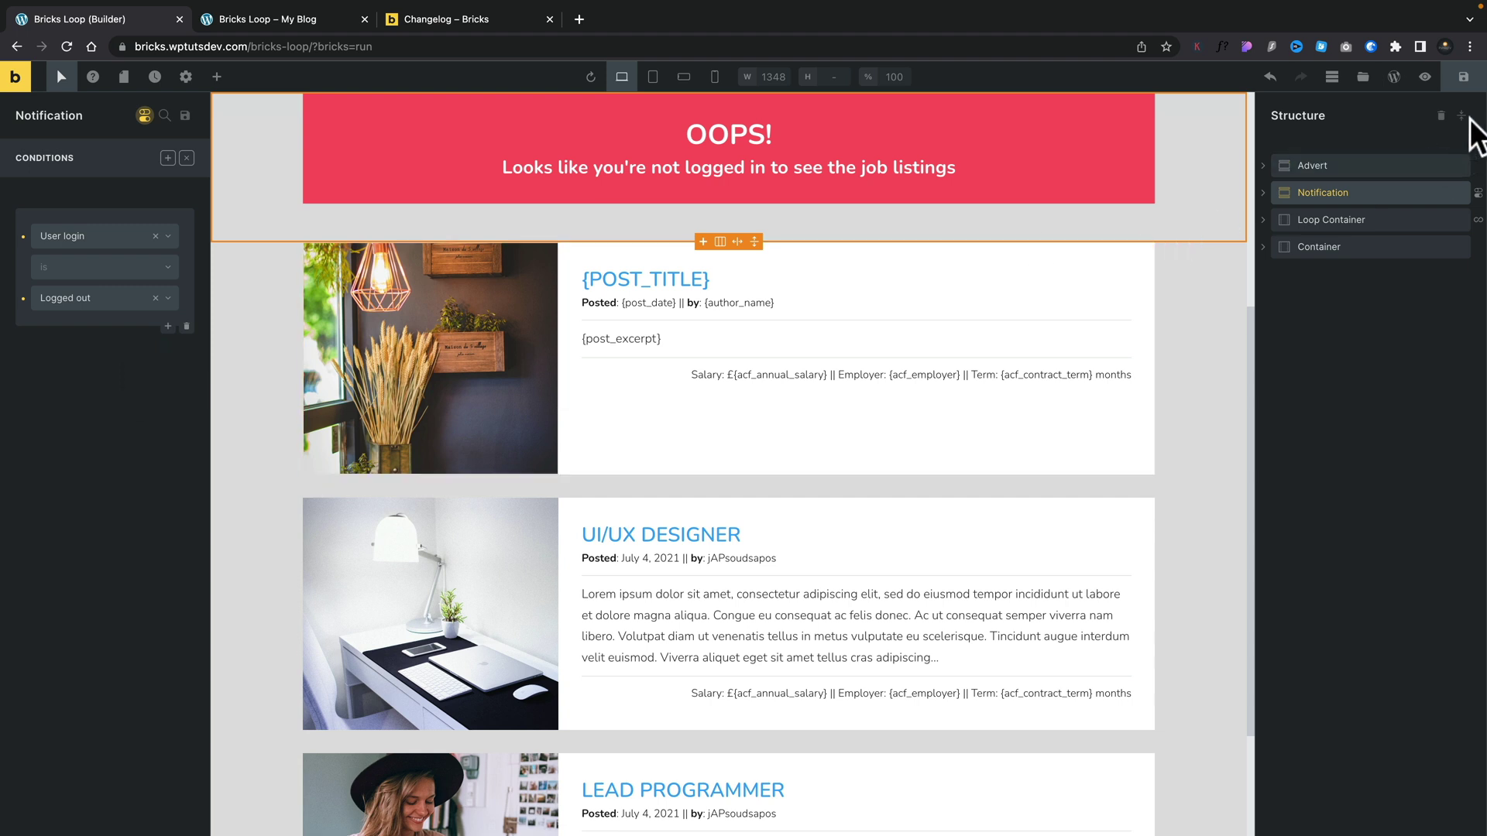
left_click(1462, 87)
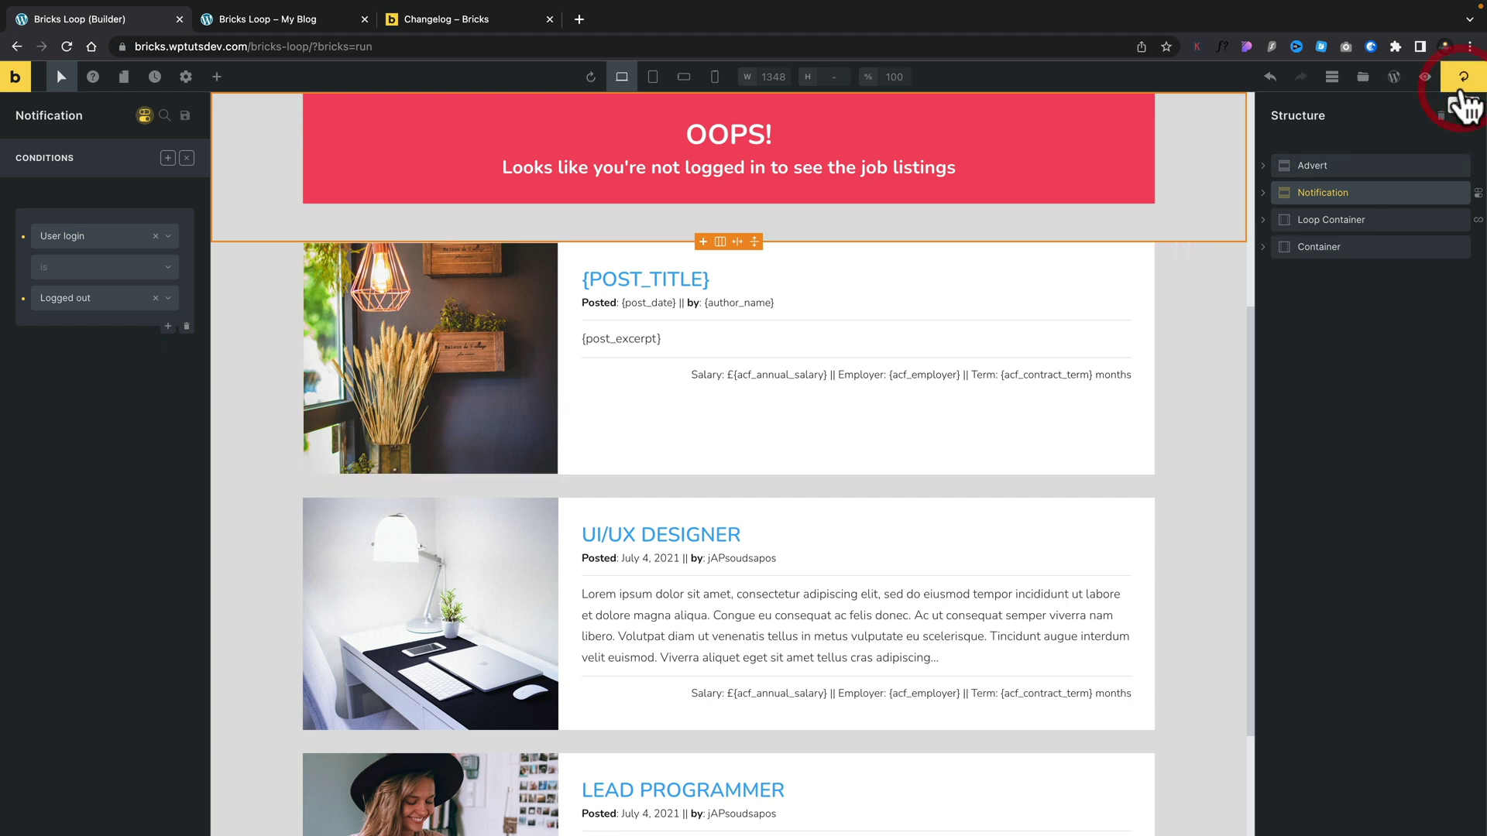
left_click(285, 17)
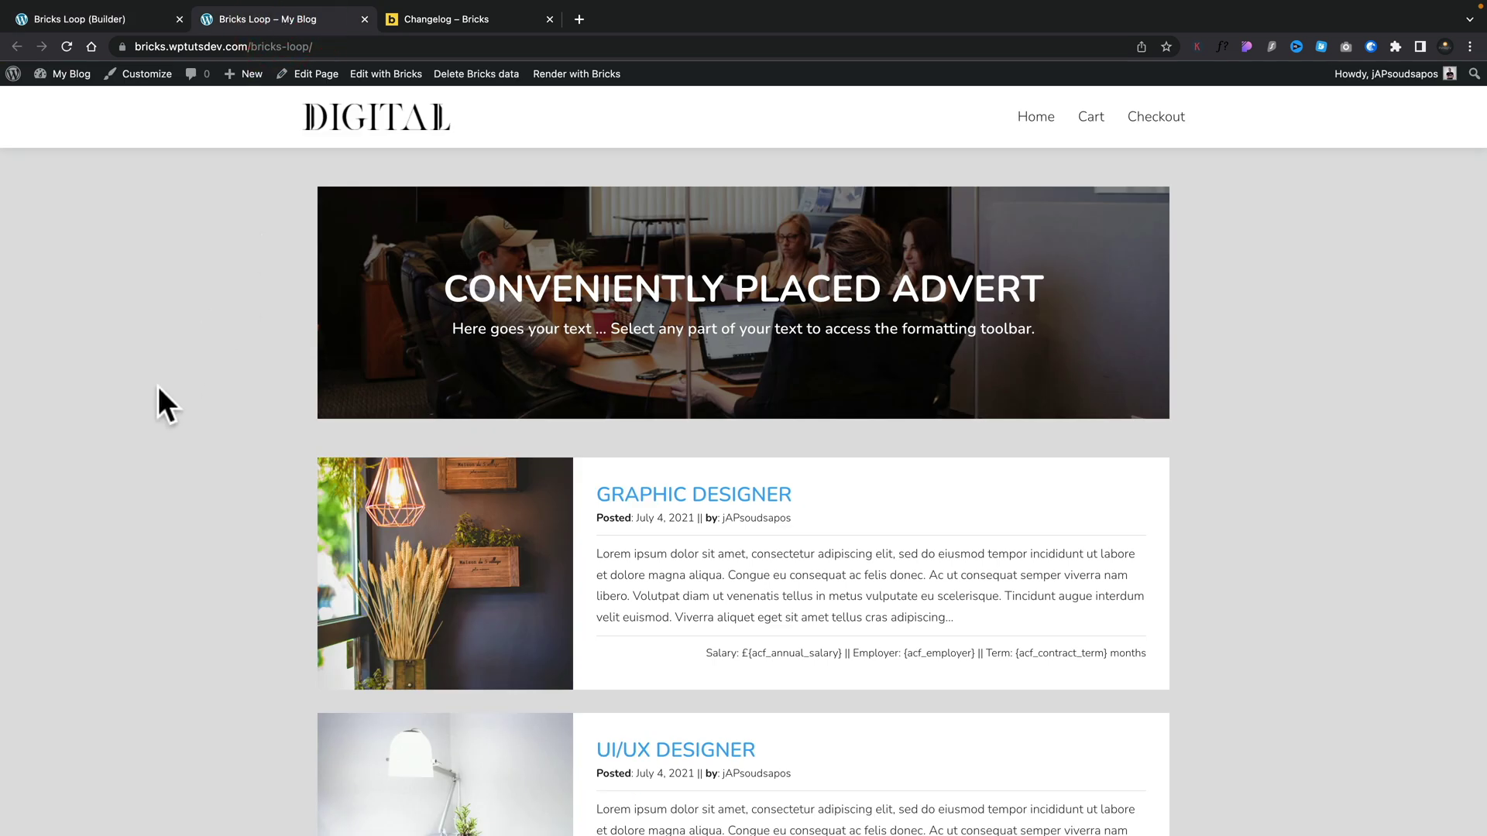
left_click(1472, 48)
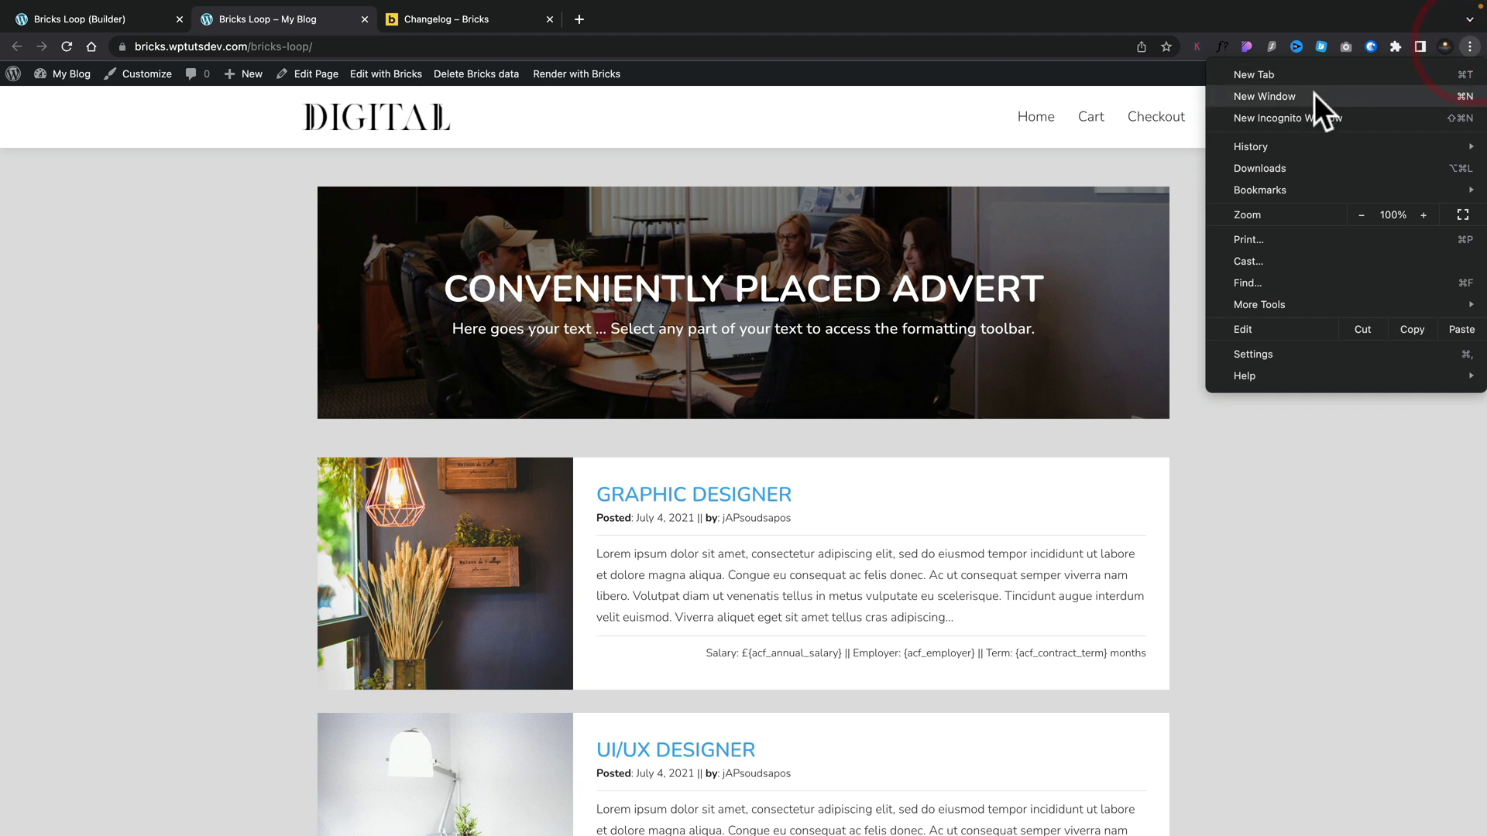
left_click(1309, 116)
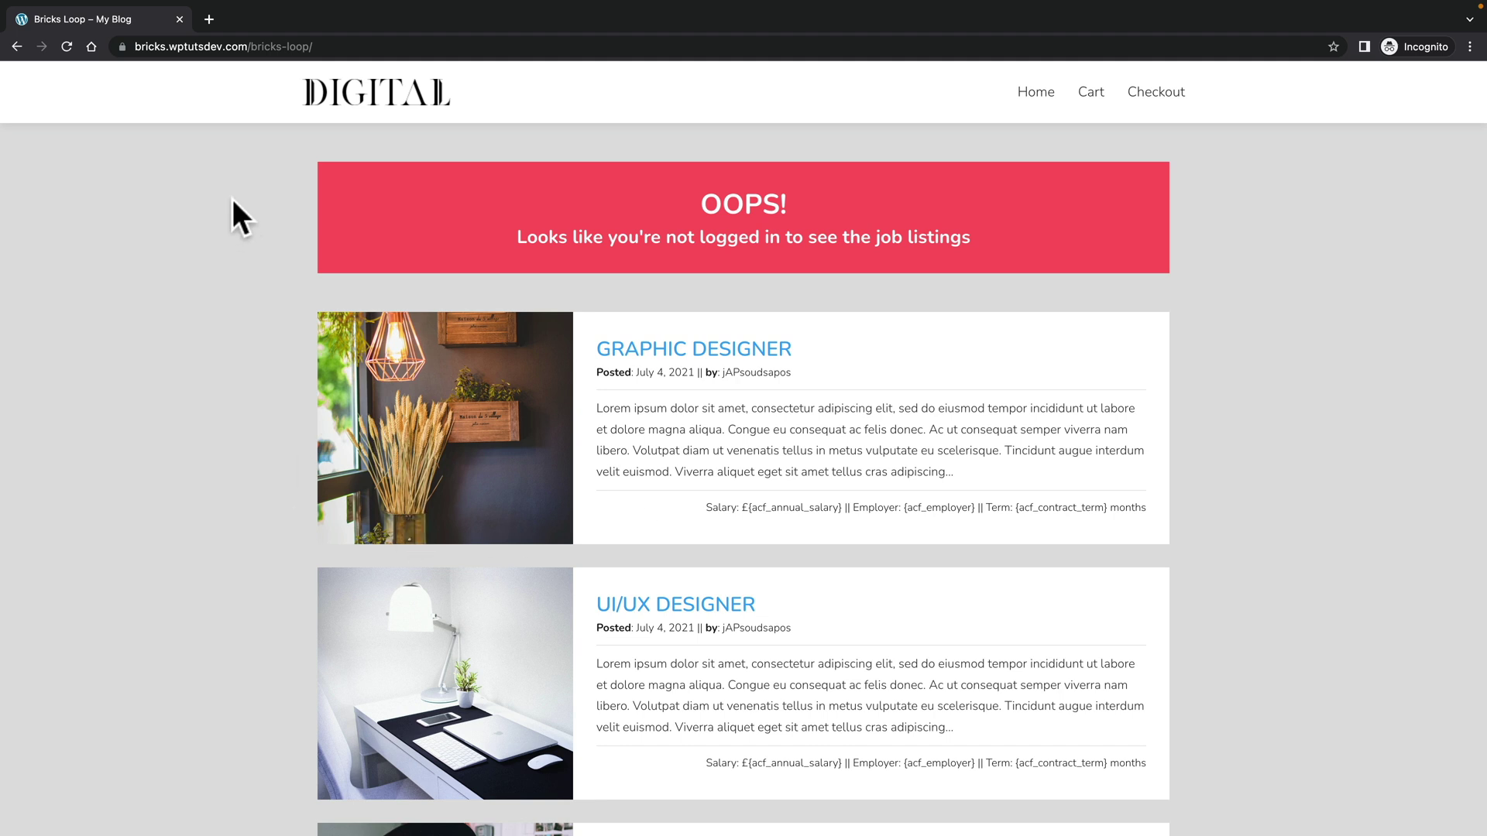
left_click(179, 19)
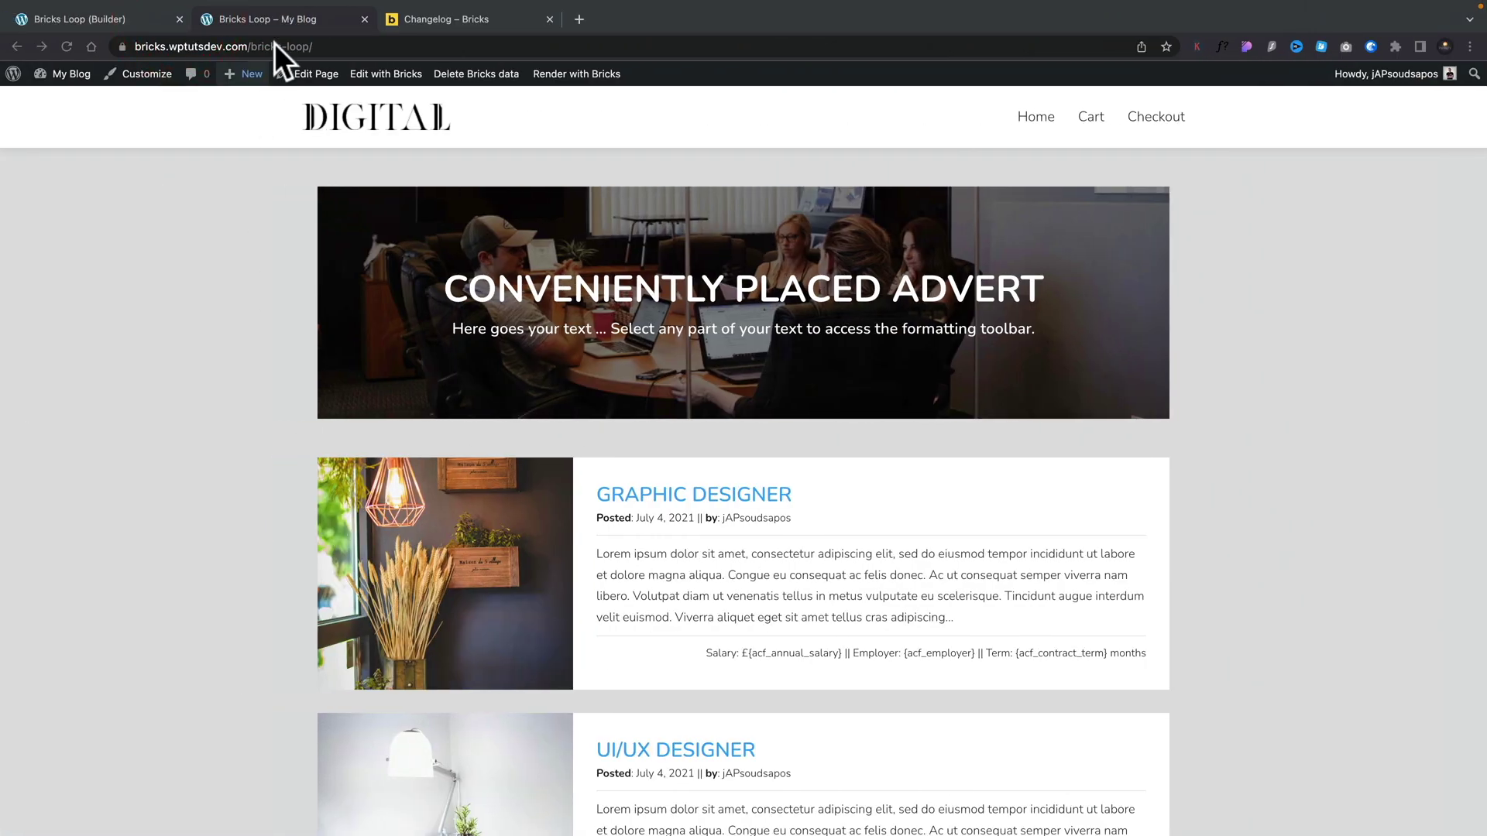
left_click(117, 17)
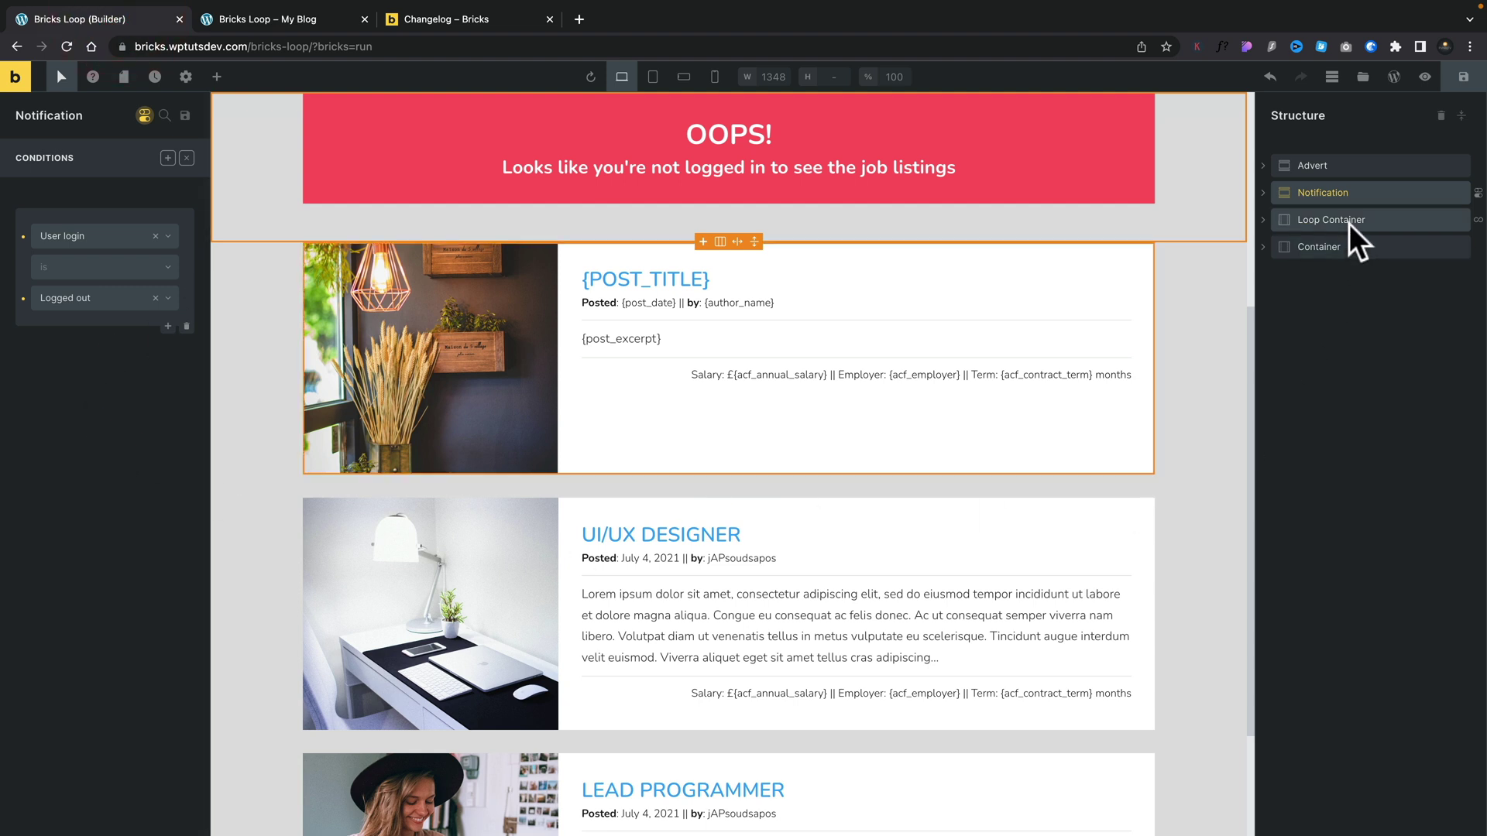
Step: Give the Loop Container a User login is Logged in condition and save the page
left_click(1326, 220)
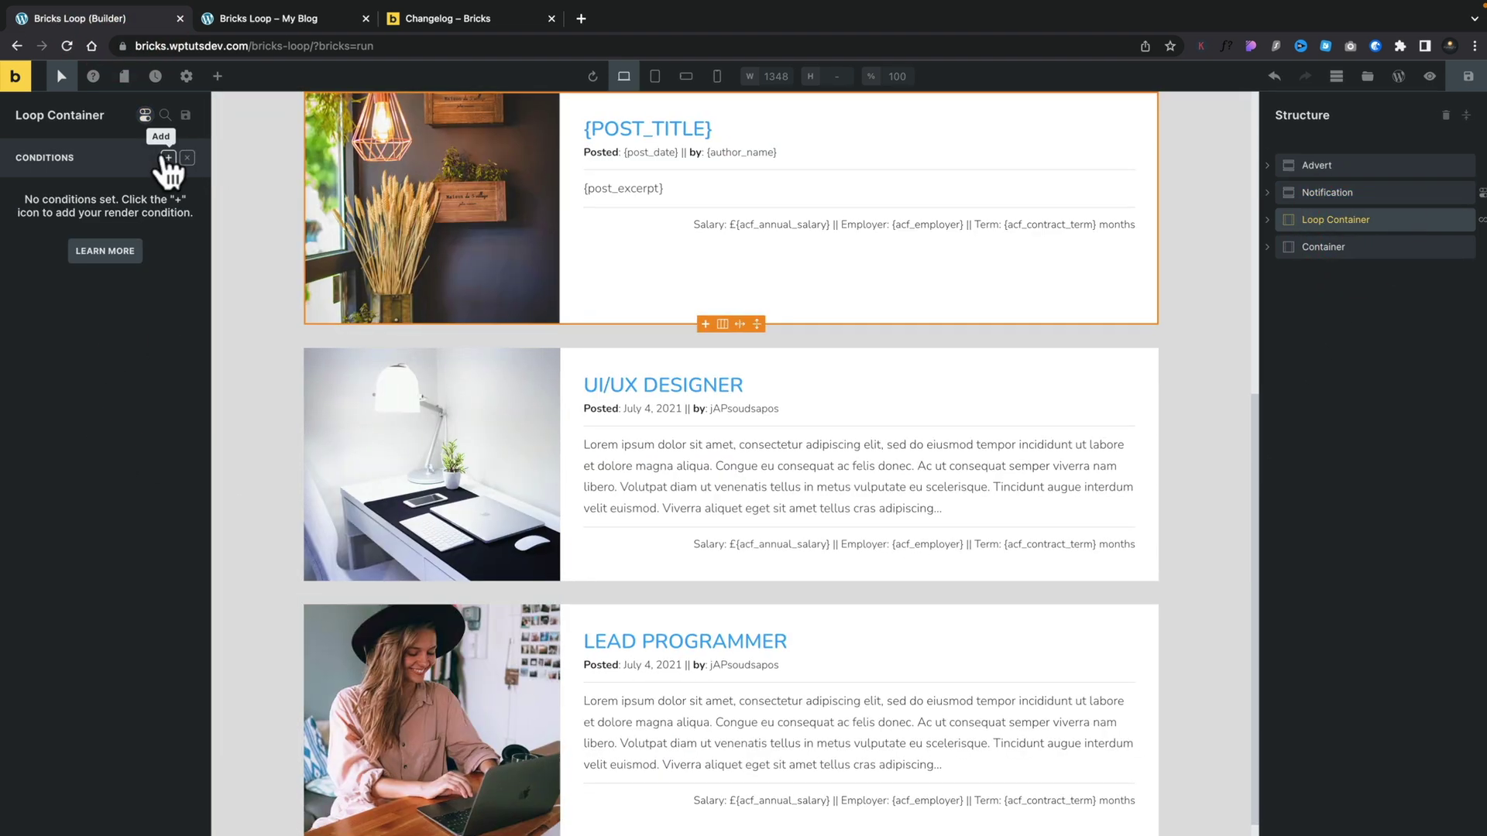
left_click(167, 158)
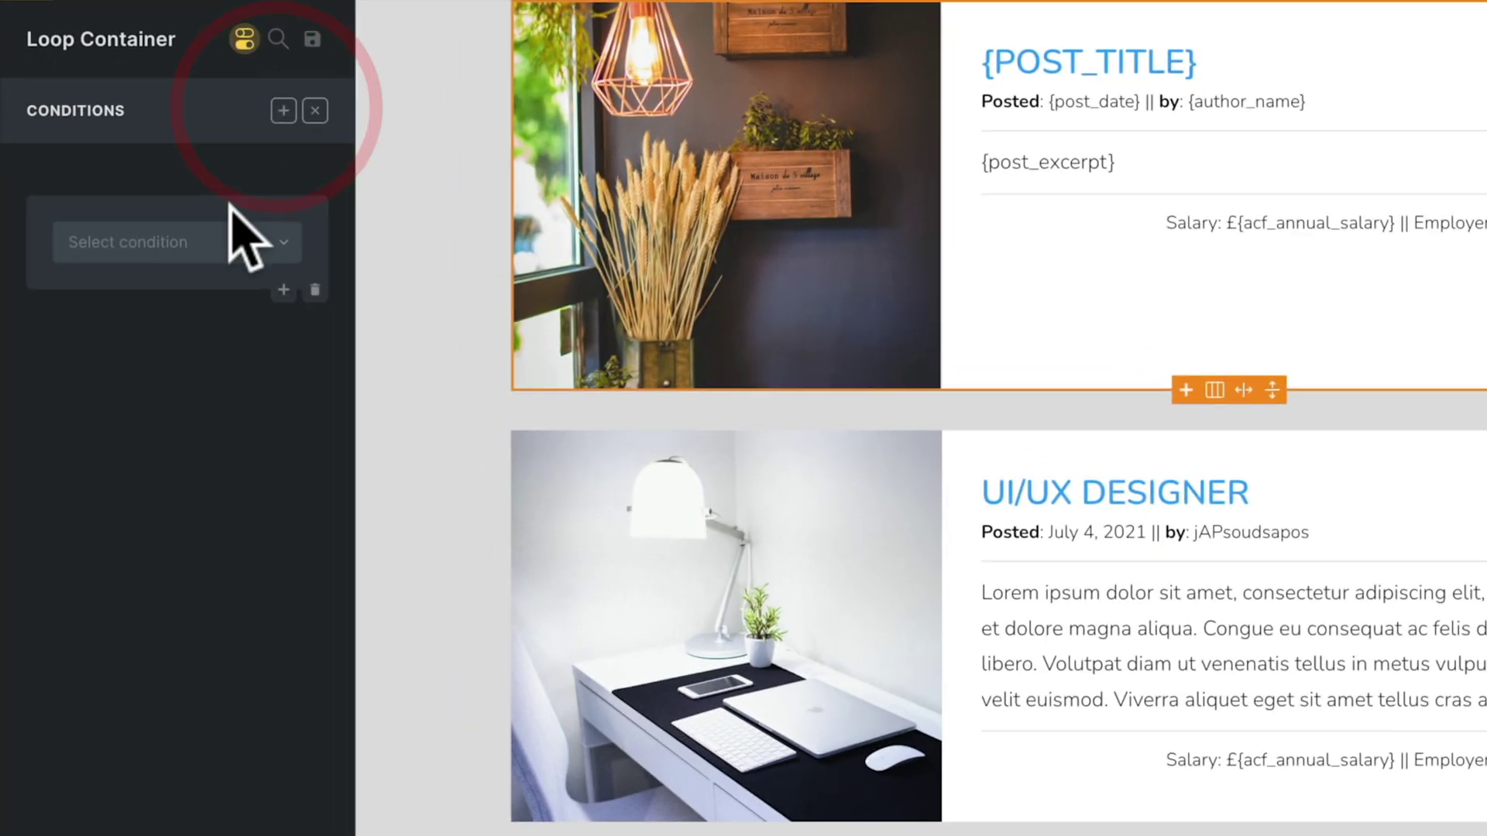
left_click(226, 226)
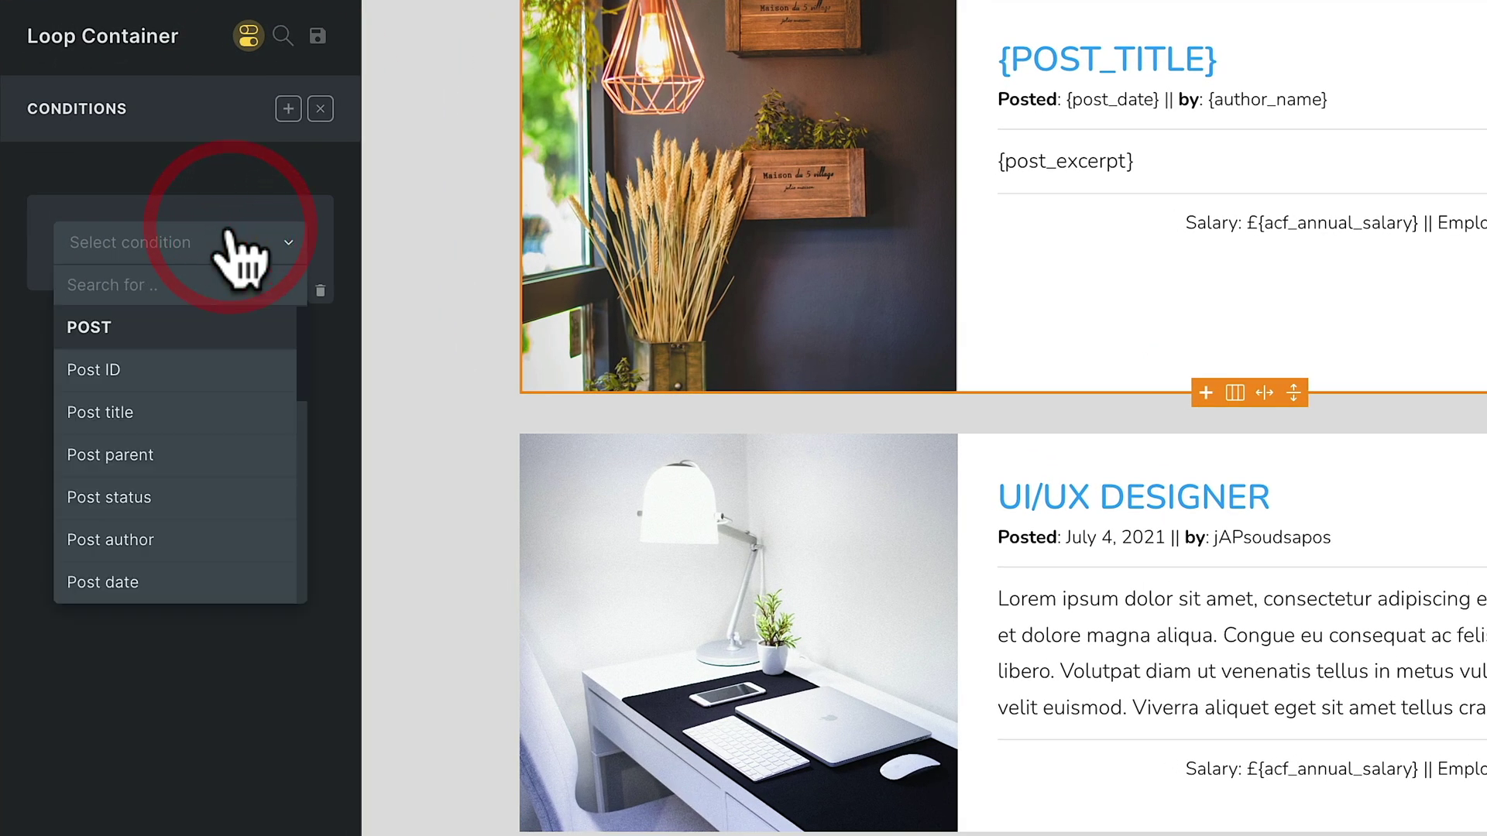
scroll(199, 491, "down", 5)
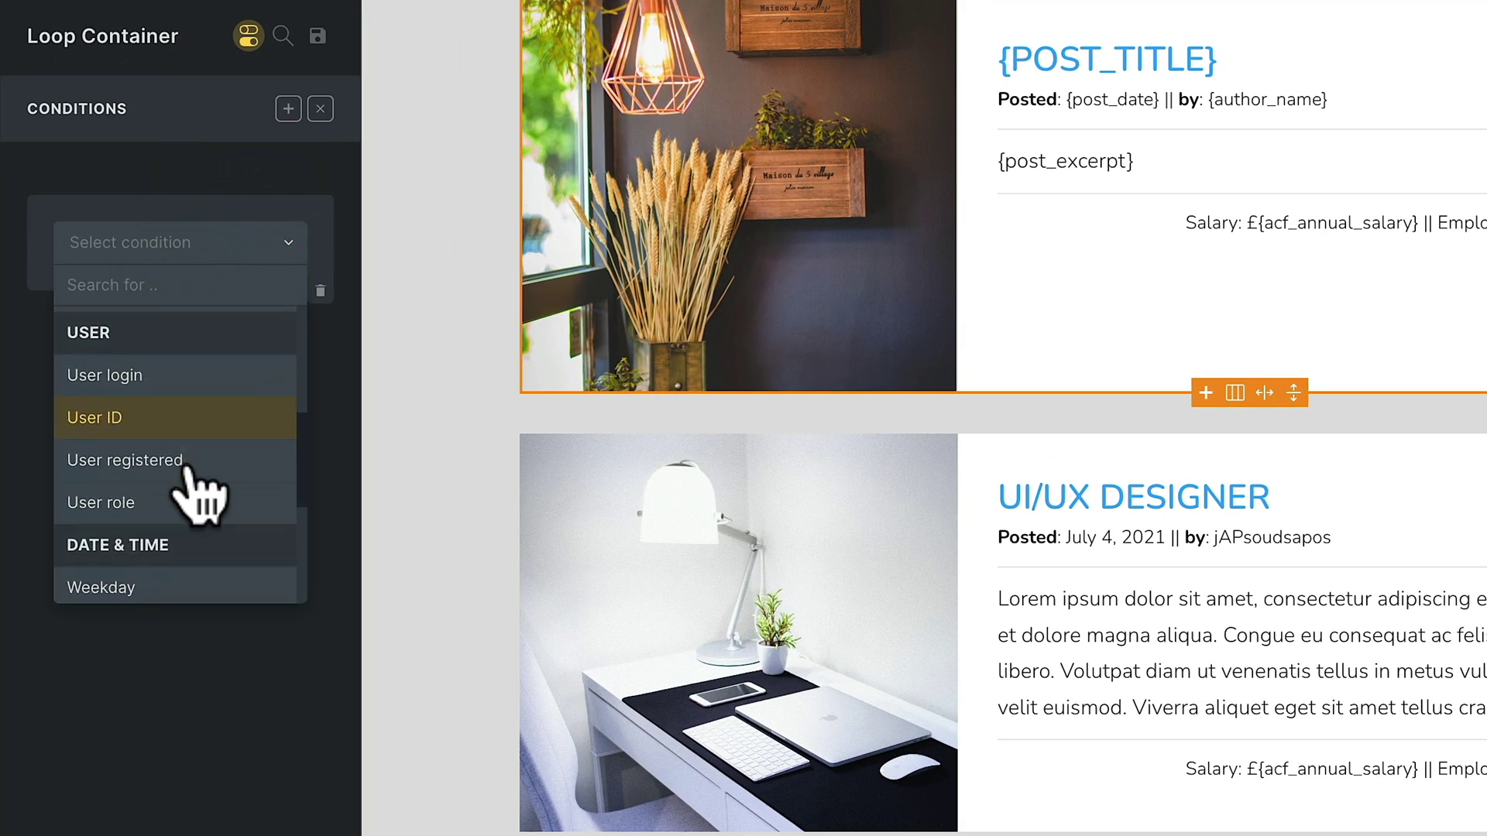
left_click(175, 381)
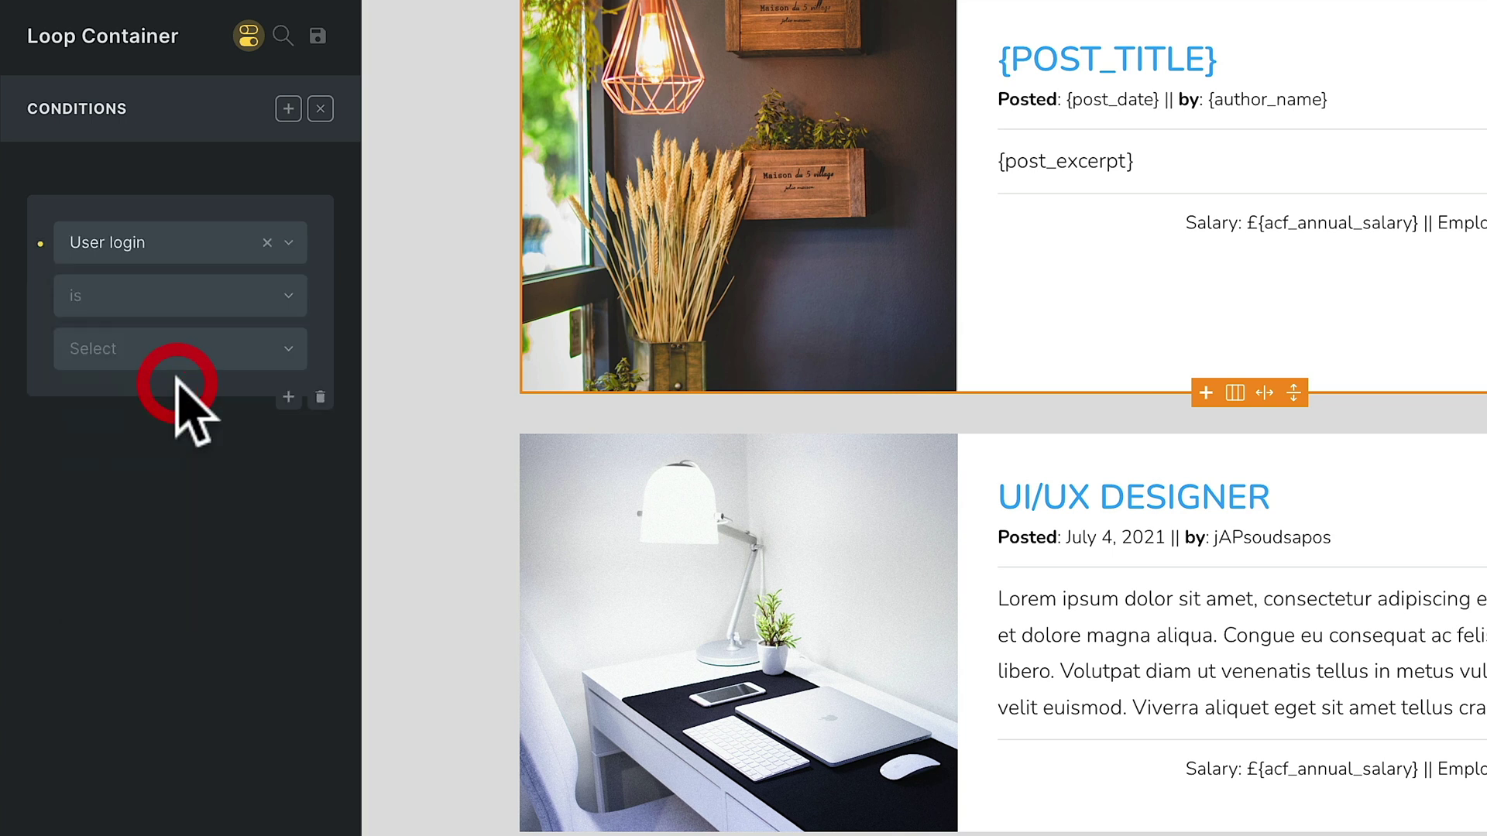
left_click(219, 358)
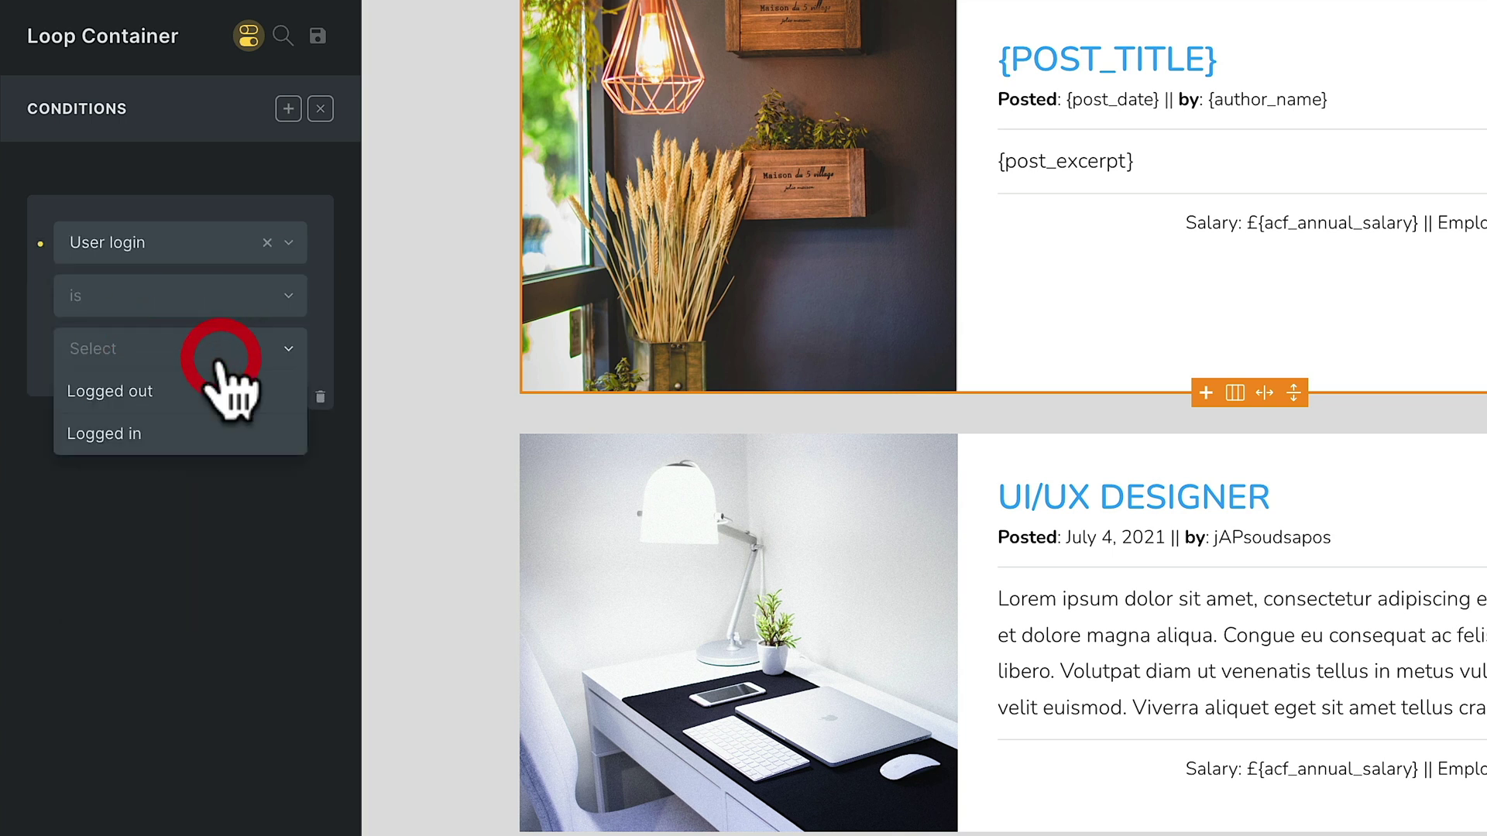
left_click(159, 433)
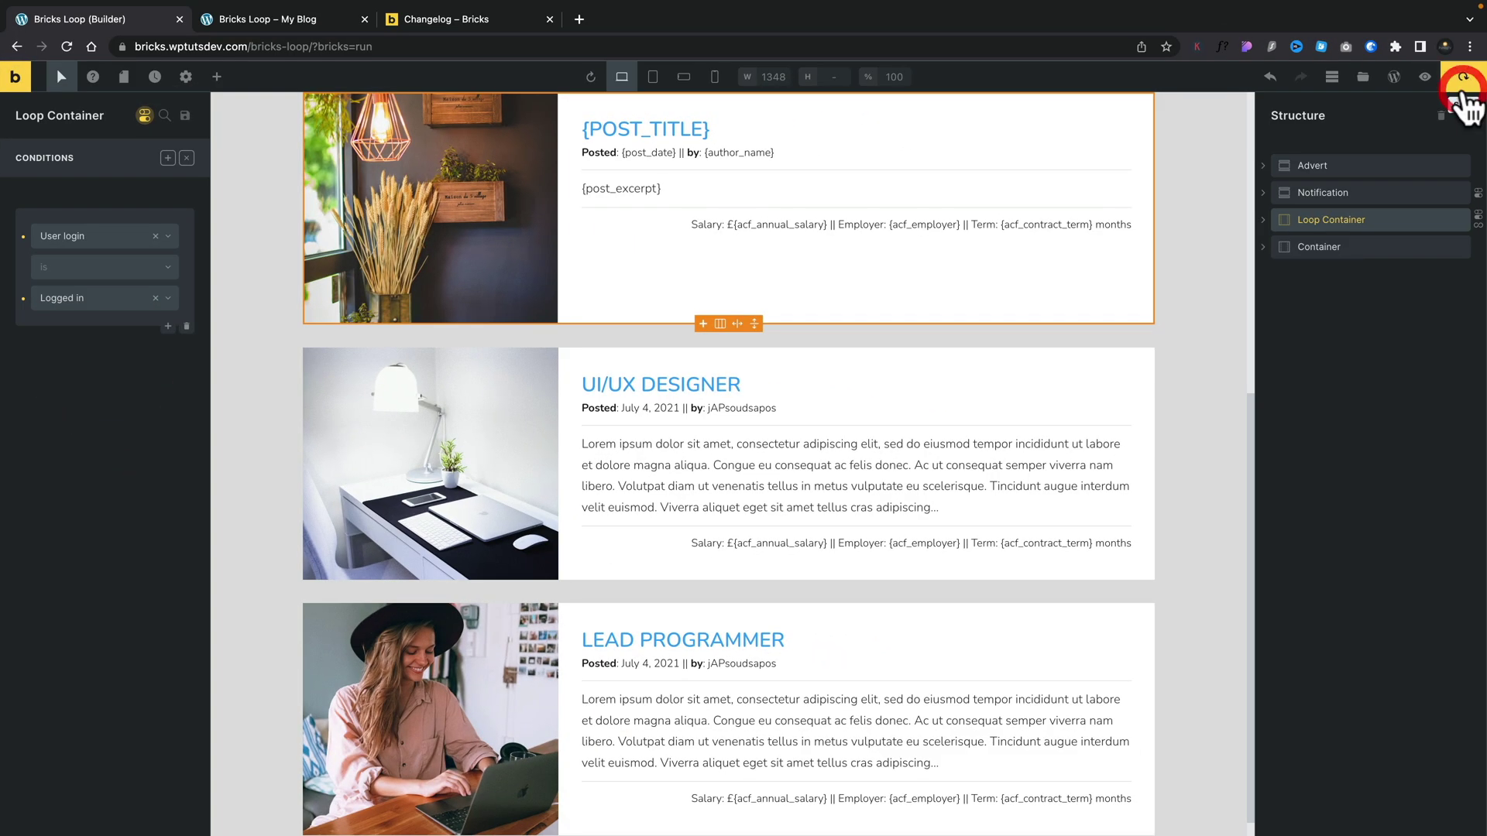
left_click(1463, 80)
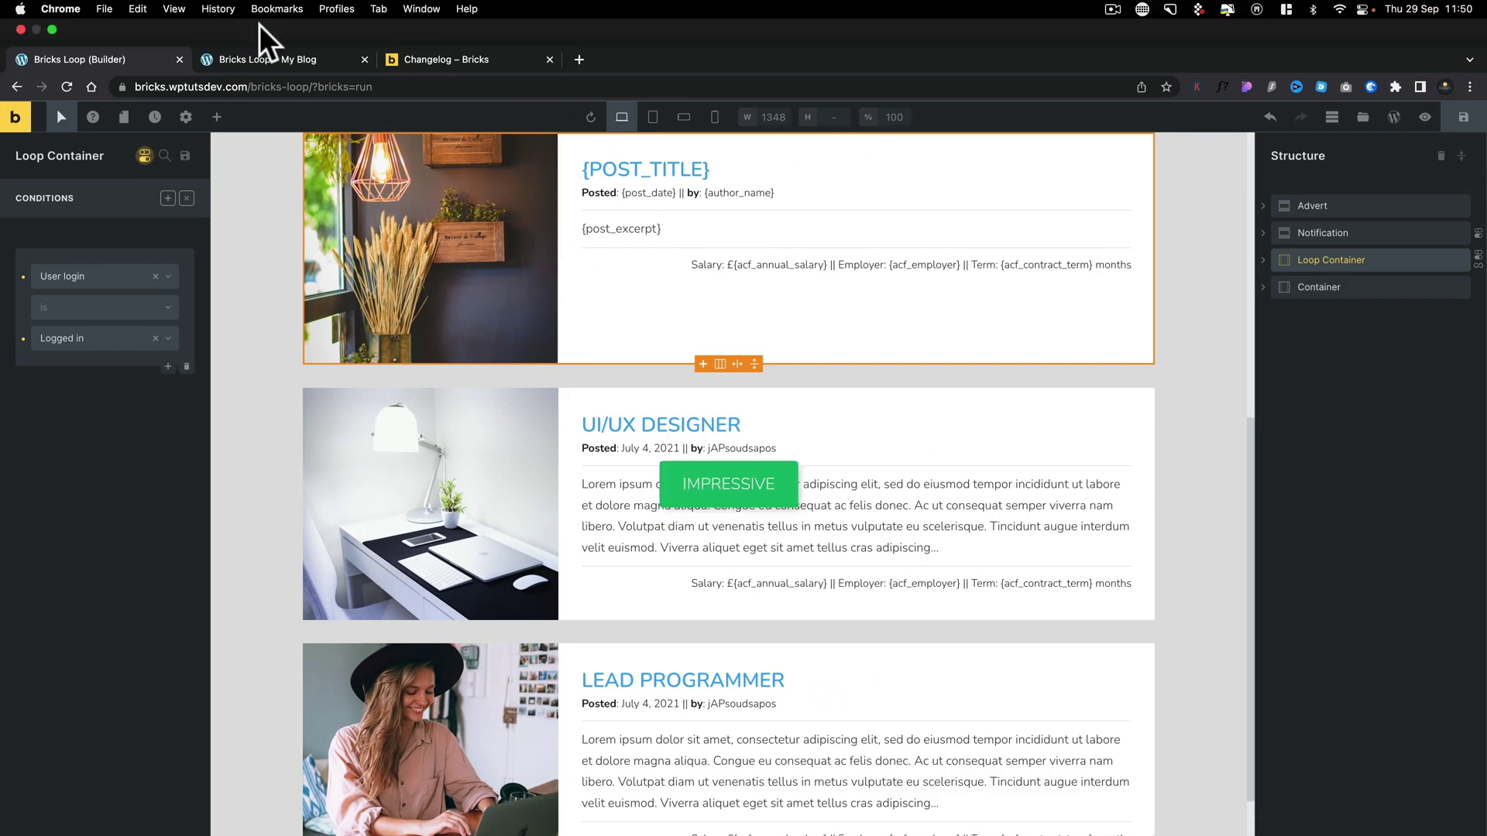
left_click(271, 60)
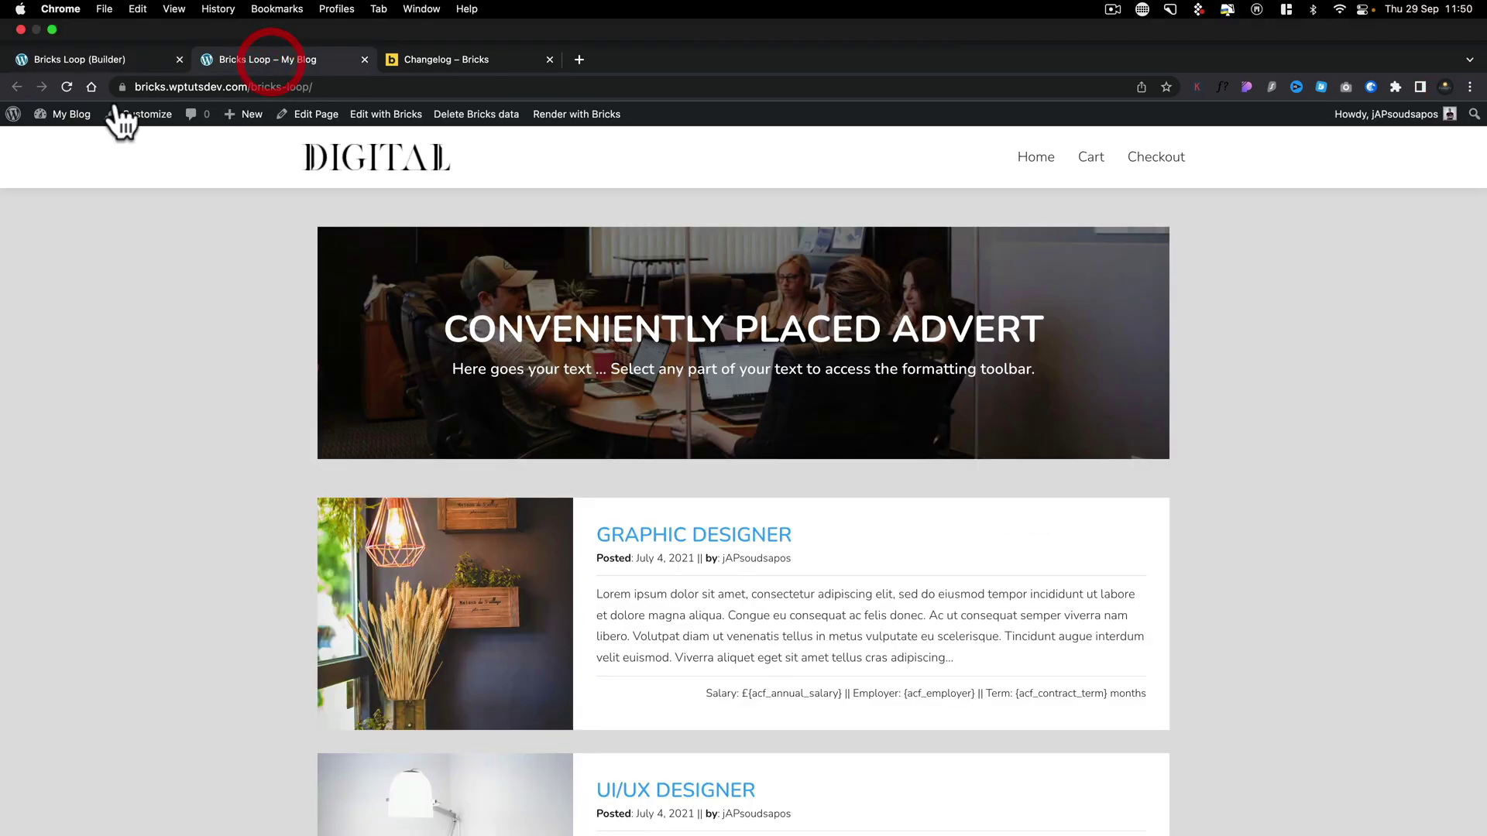
left_click(66, 86)
scroll(93, 589, "down", 5)
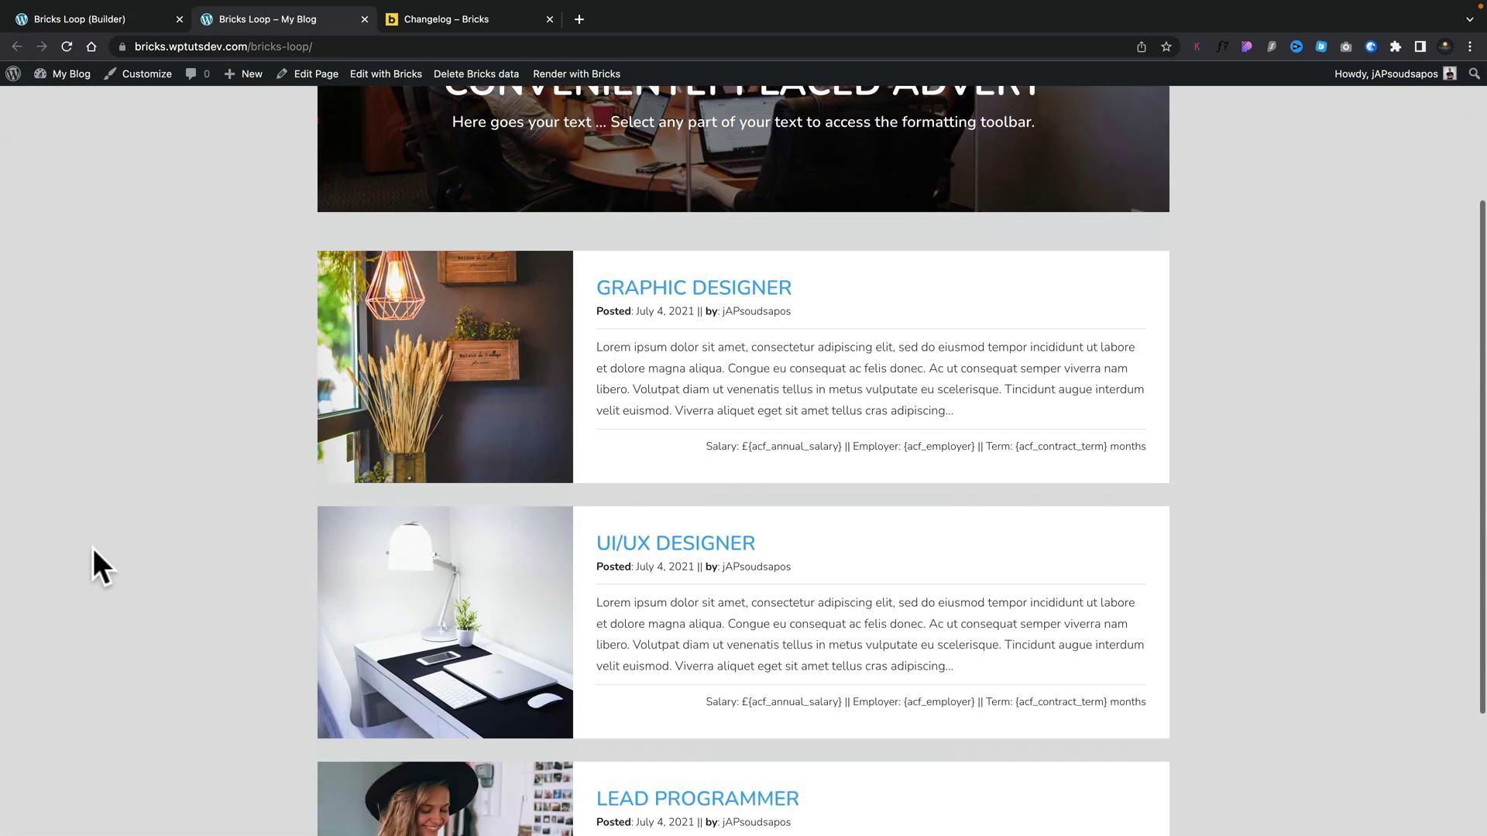
scroll(93, 570, "down", 2)
scroll(93, 548, "up", 5)
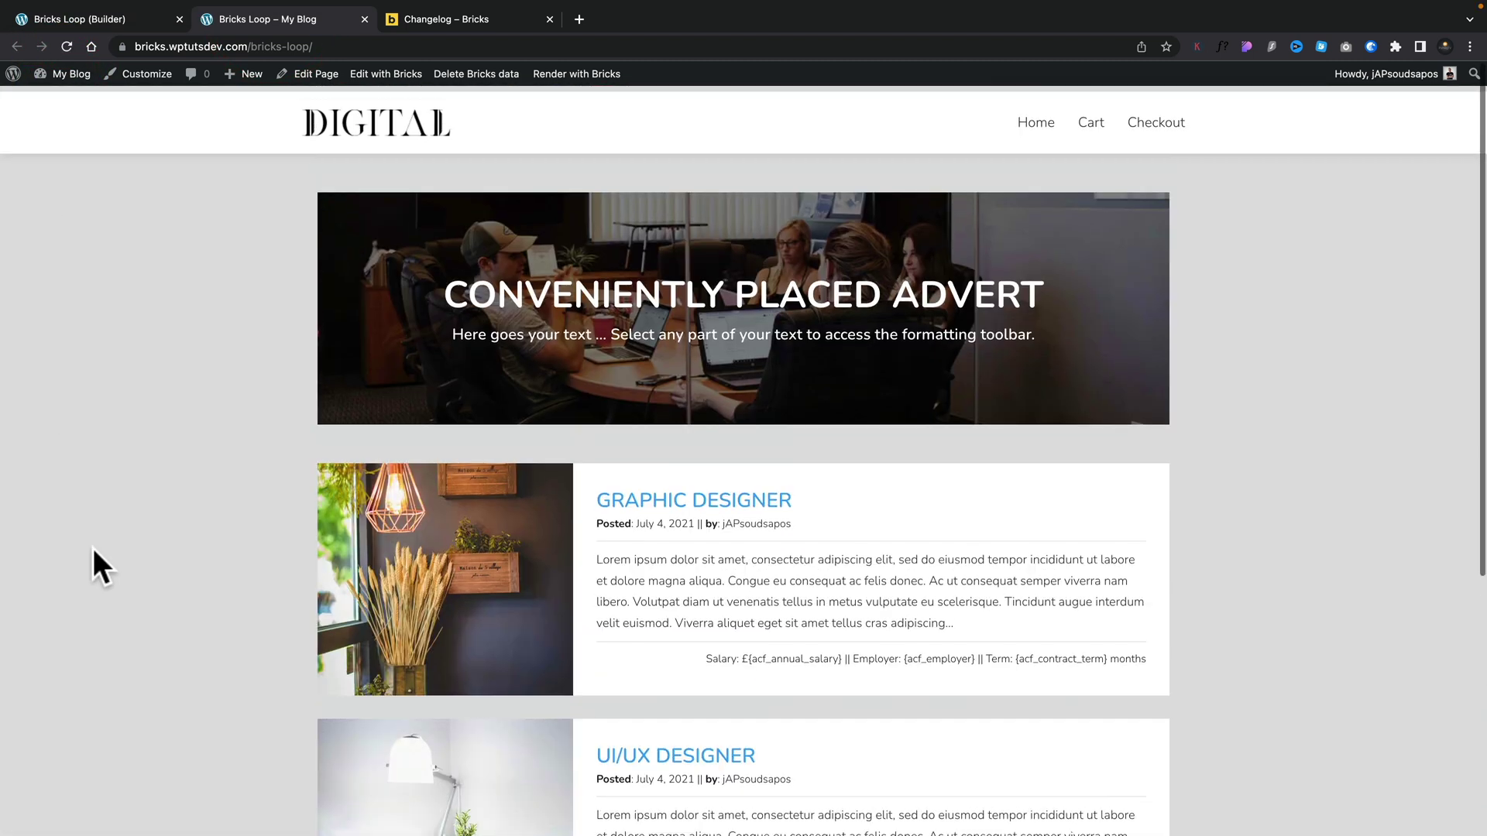
left_click(1469, 48)
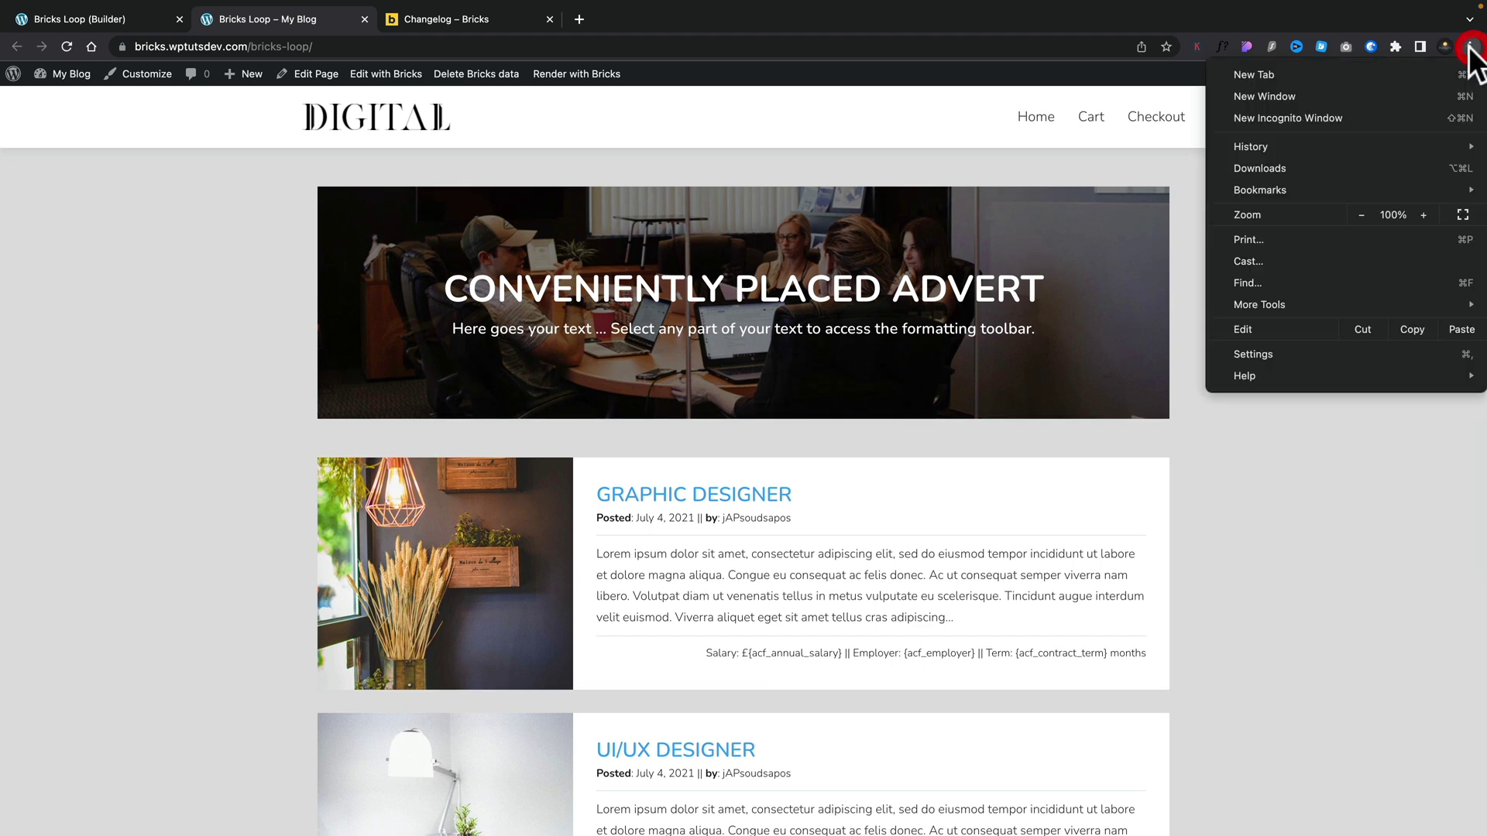
left_click(1327, 116)
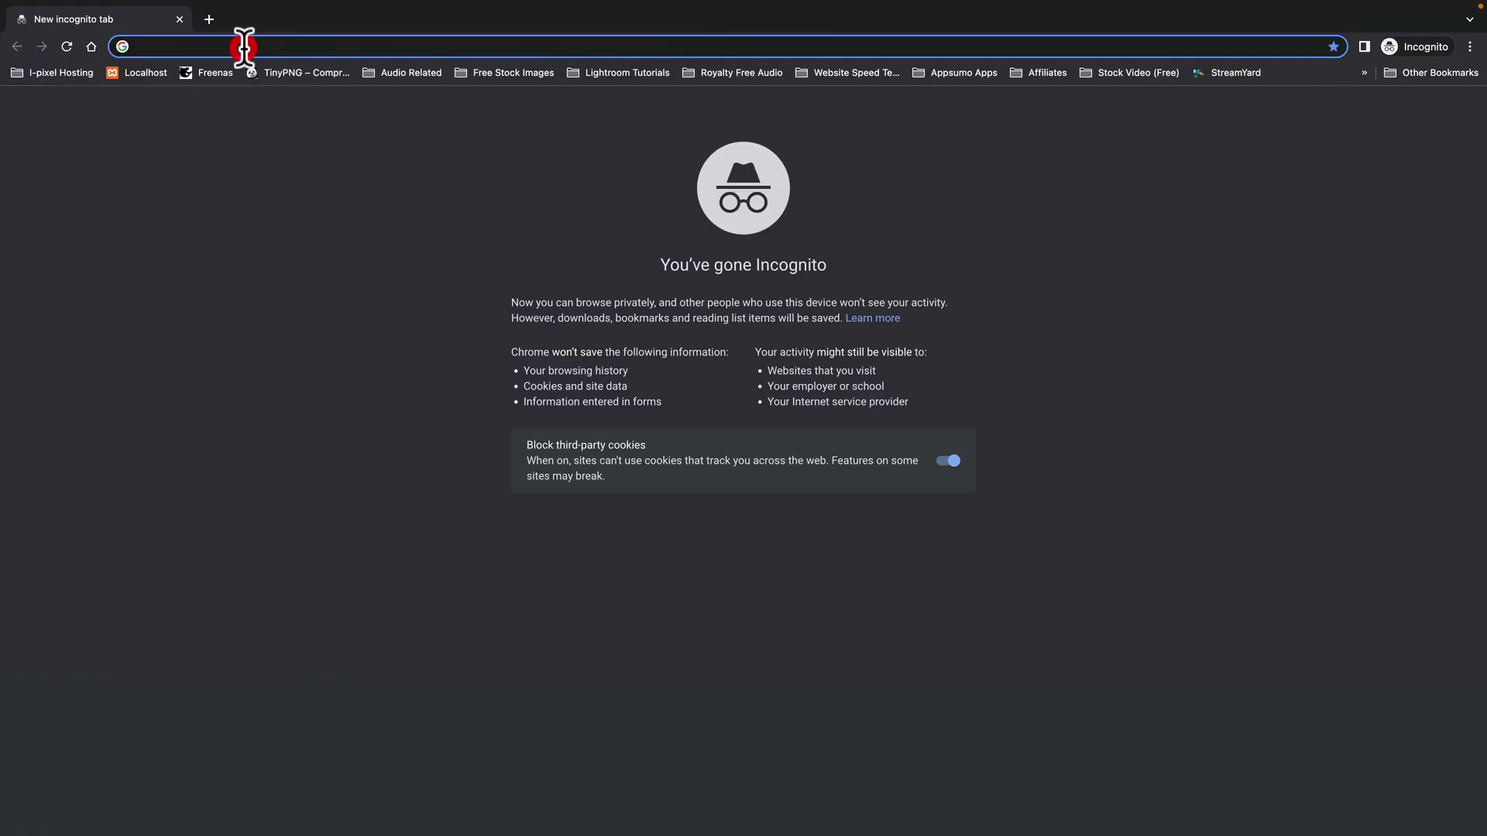
type("https://bricks.wptutsdev.com/bricks-loop/")
key("Return")
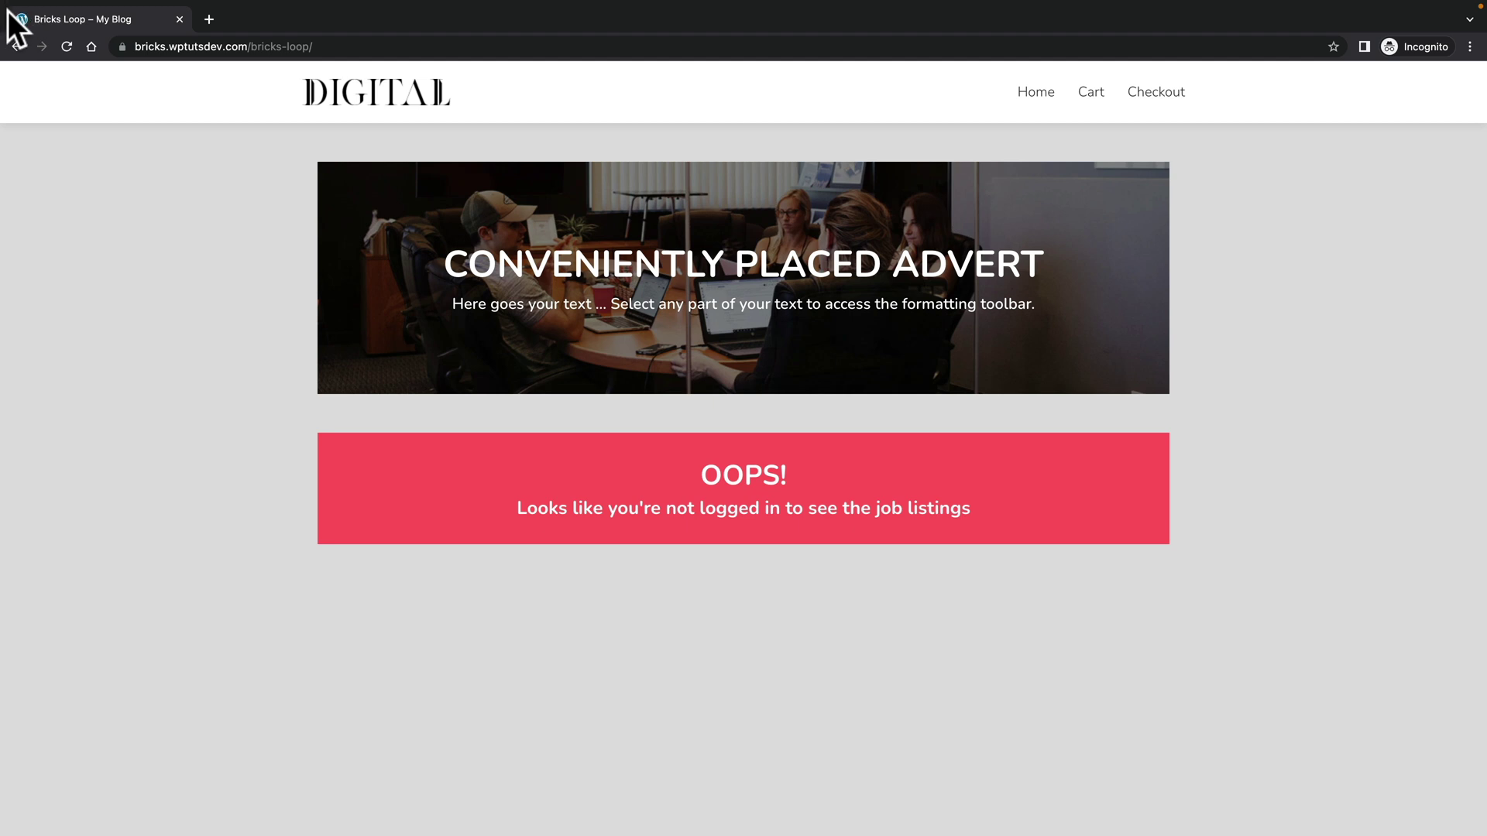
mouse_move(14, 15)
left_click(21, 29)
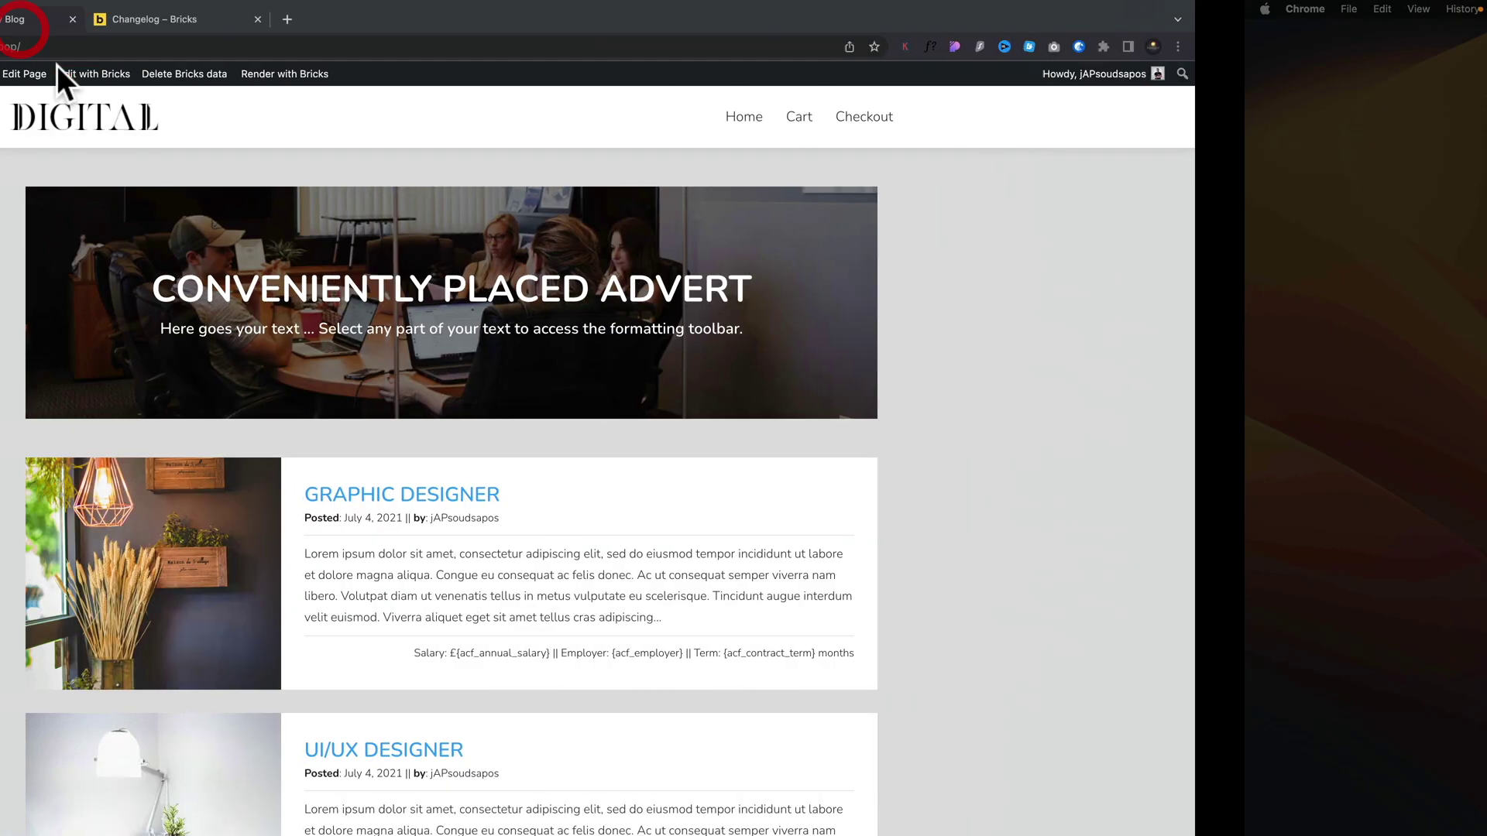
left_click(96, 21)
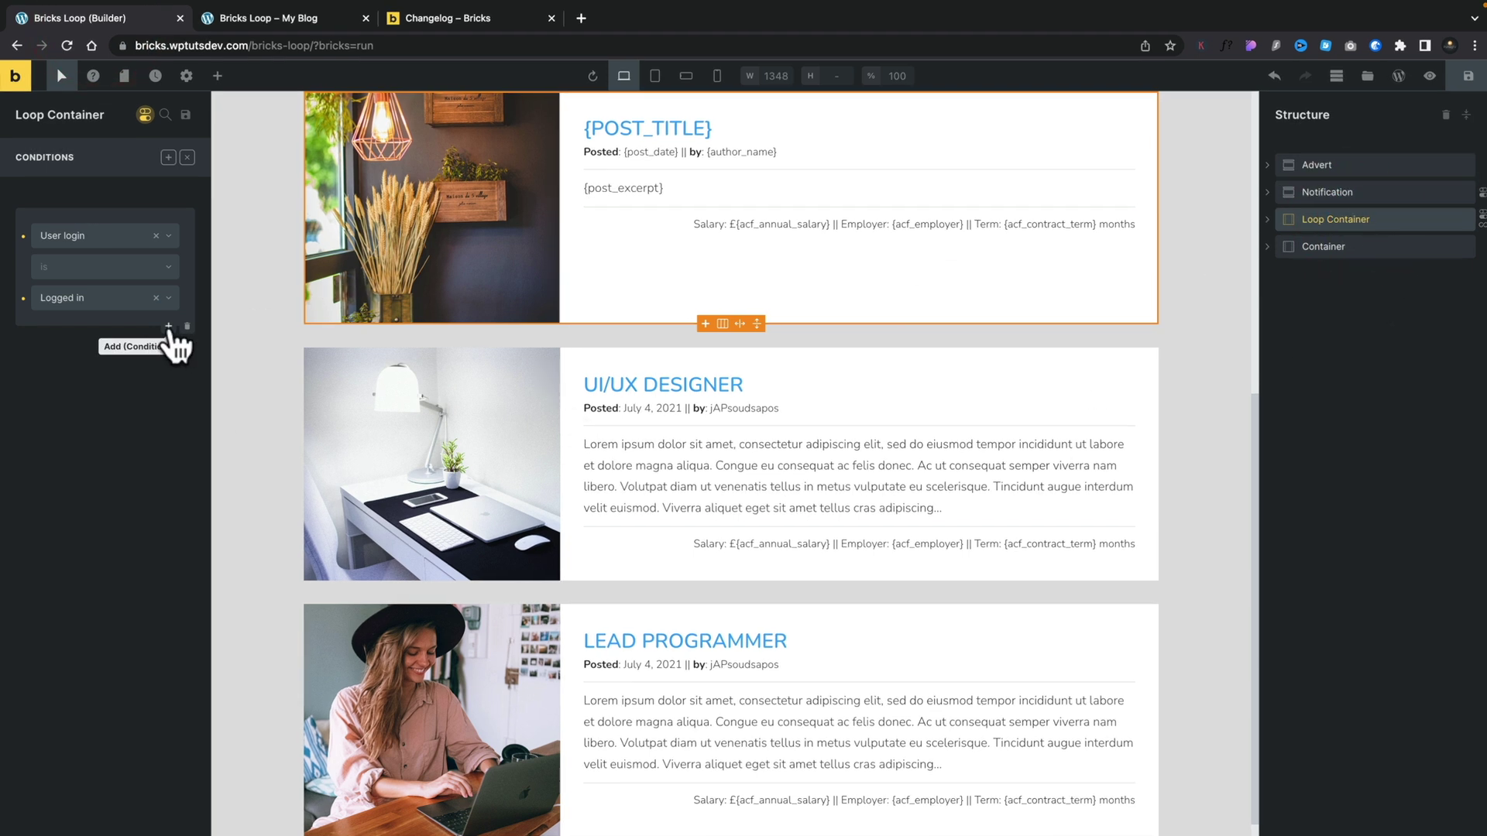
Step: Add an AND-linked User role is Subscriber condition to the Loop Container
left_click(168, 326)
left_click(120, 398)
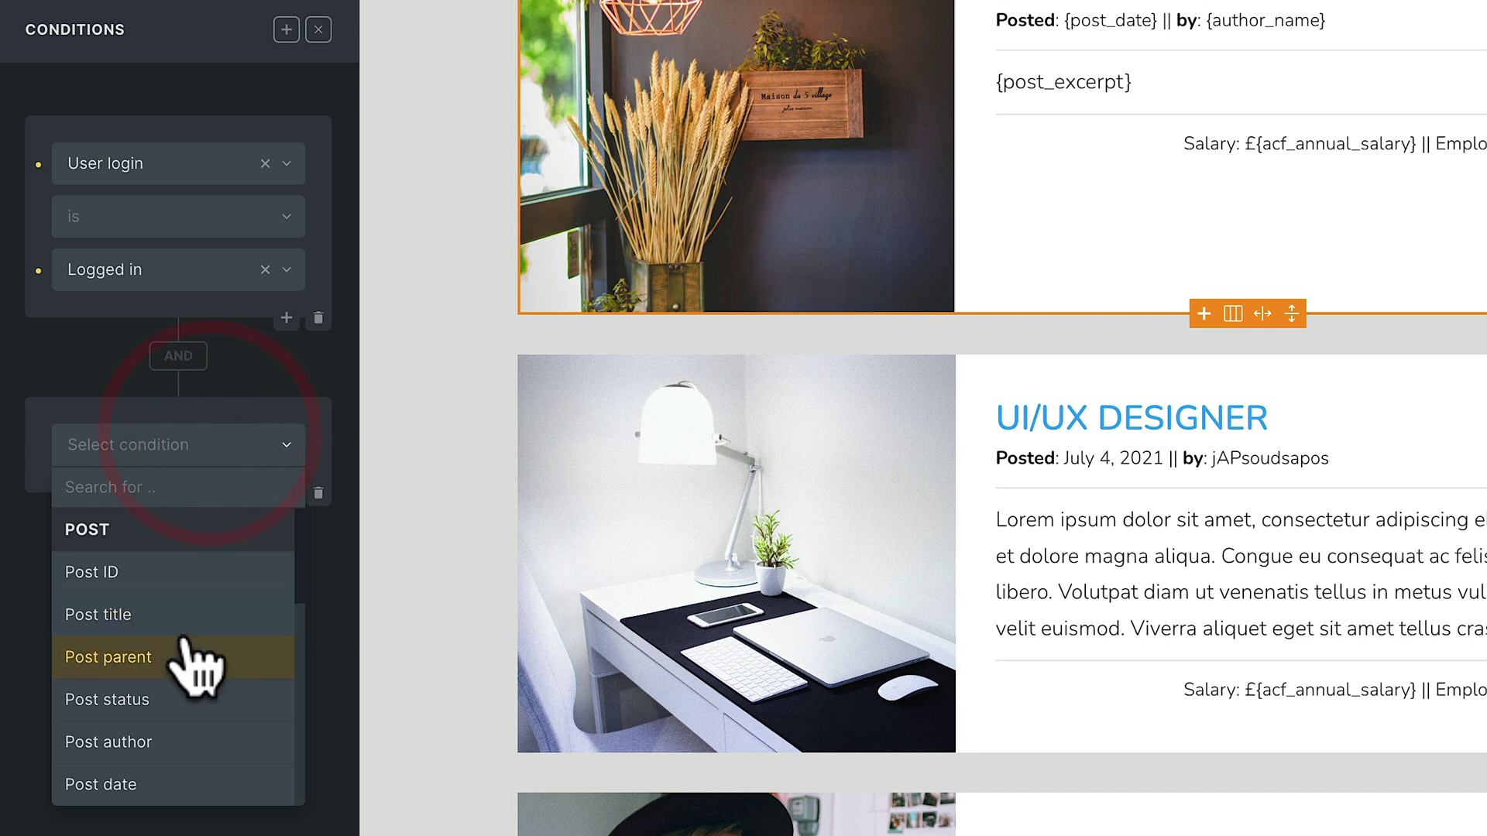
scroll(186, 666, "down", 5)
left_click(147, 669)
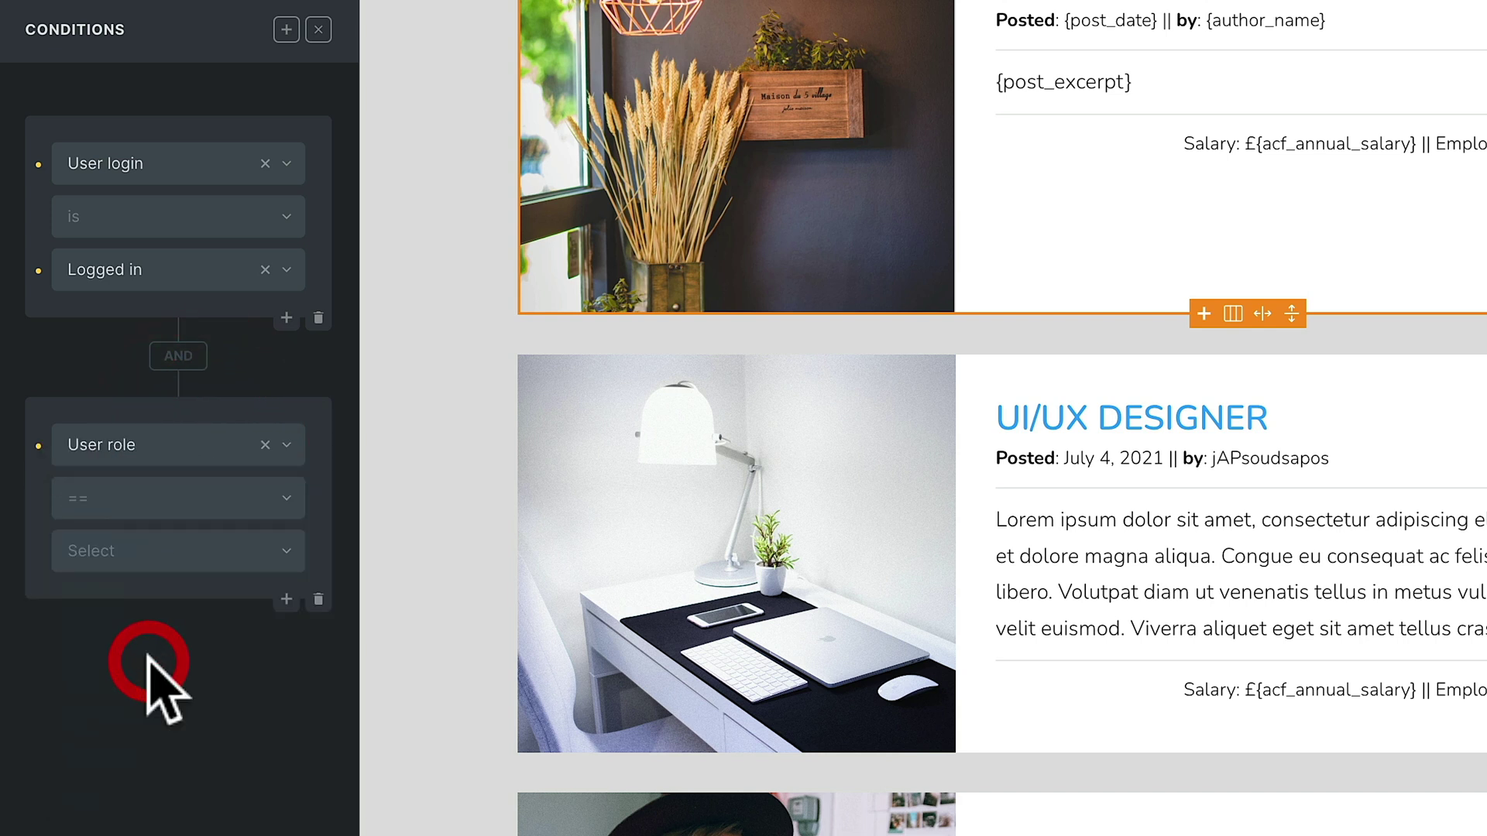
left_click(169, 499)
left_click(155, 540)
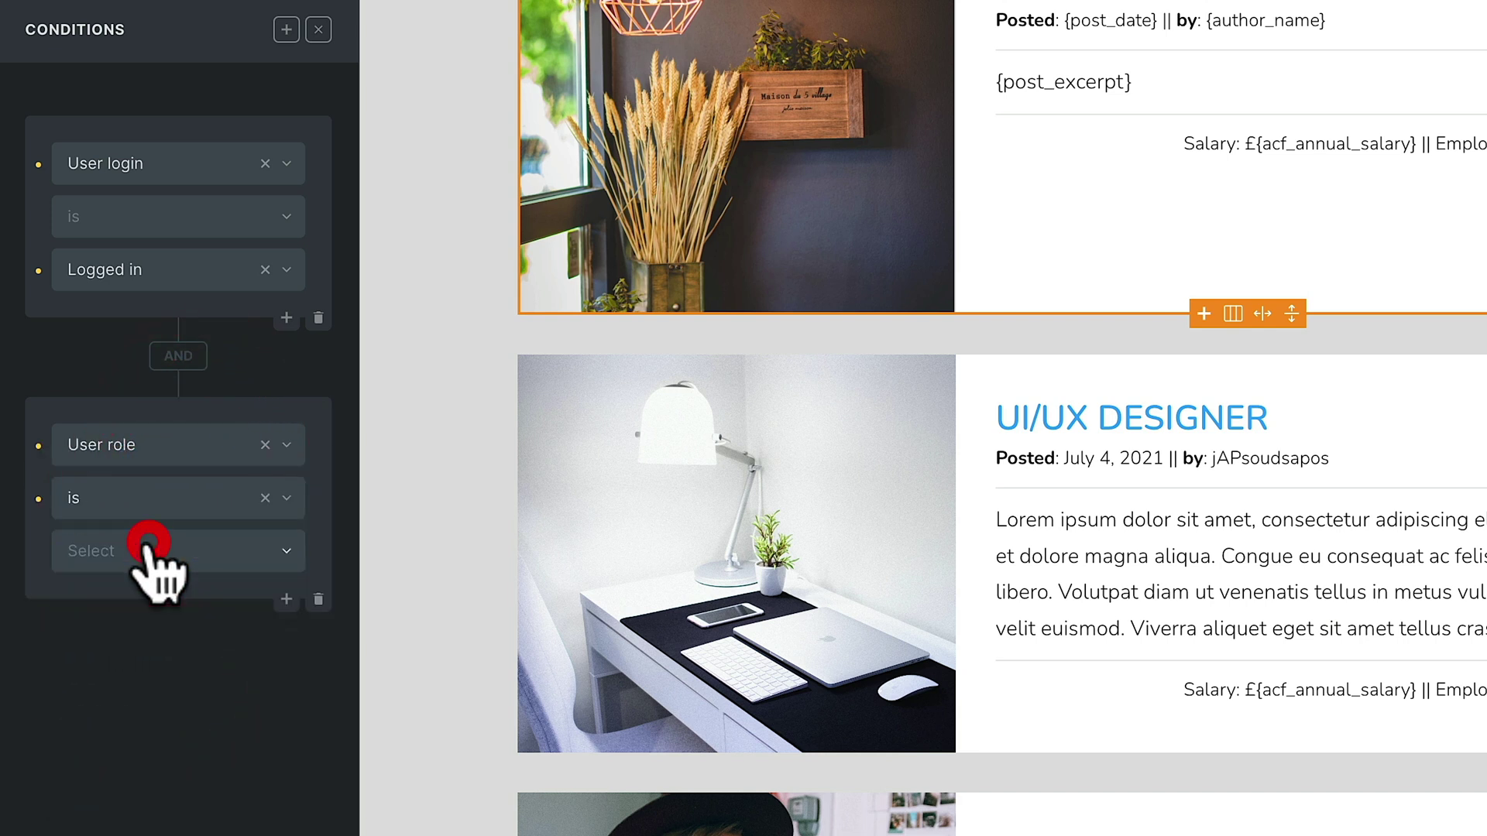
left_click(199, 553)
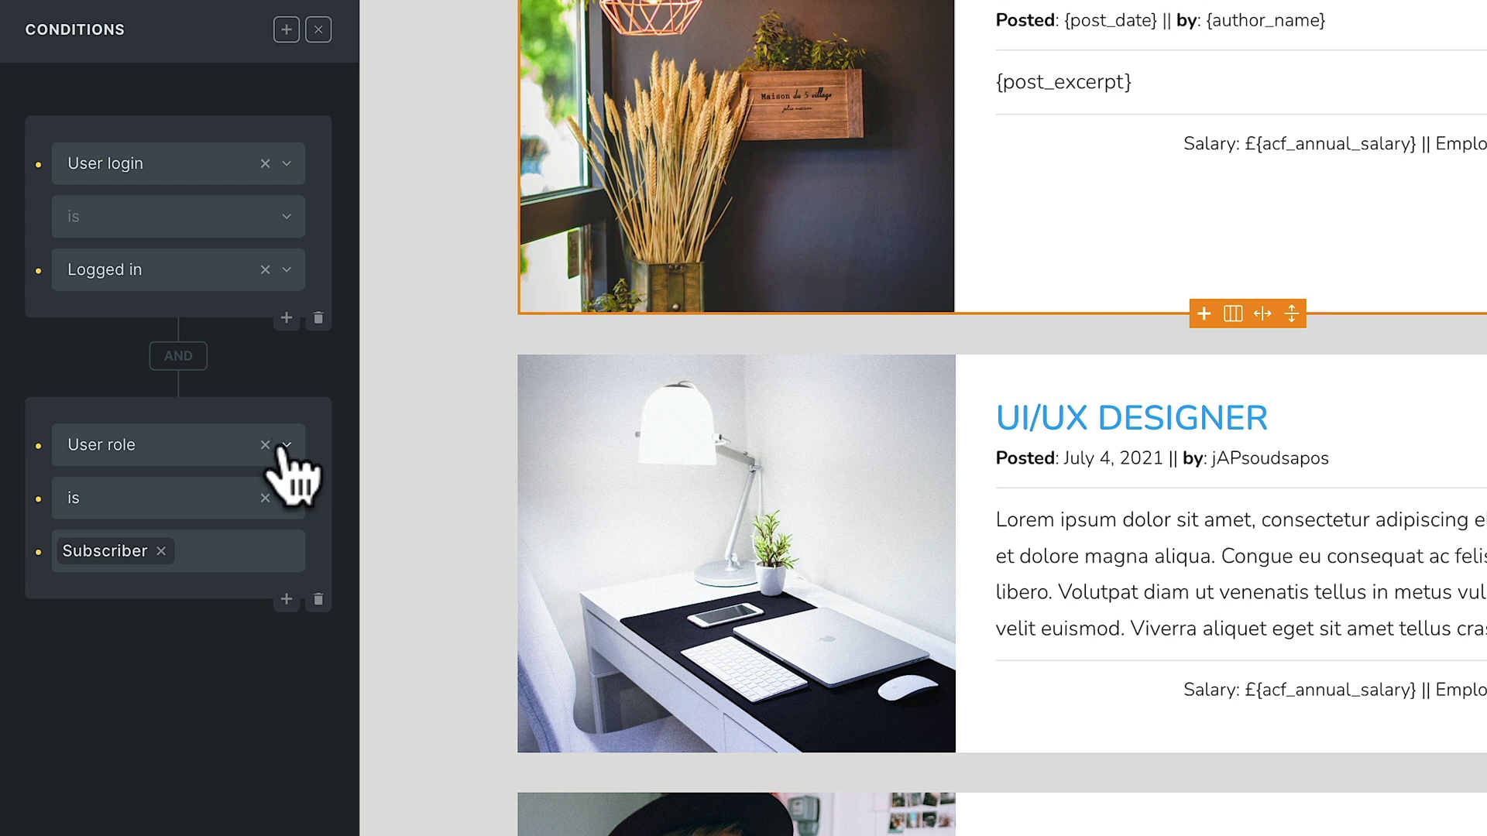
left_click(285, 448)
scroll(226, 612, "down", 3)
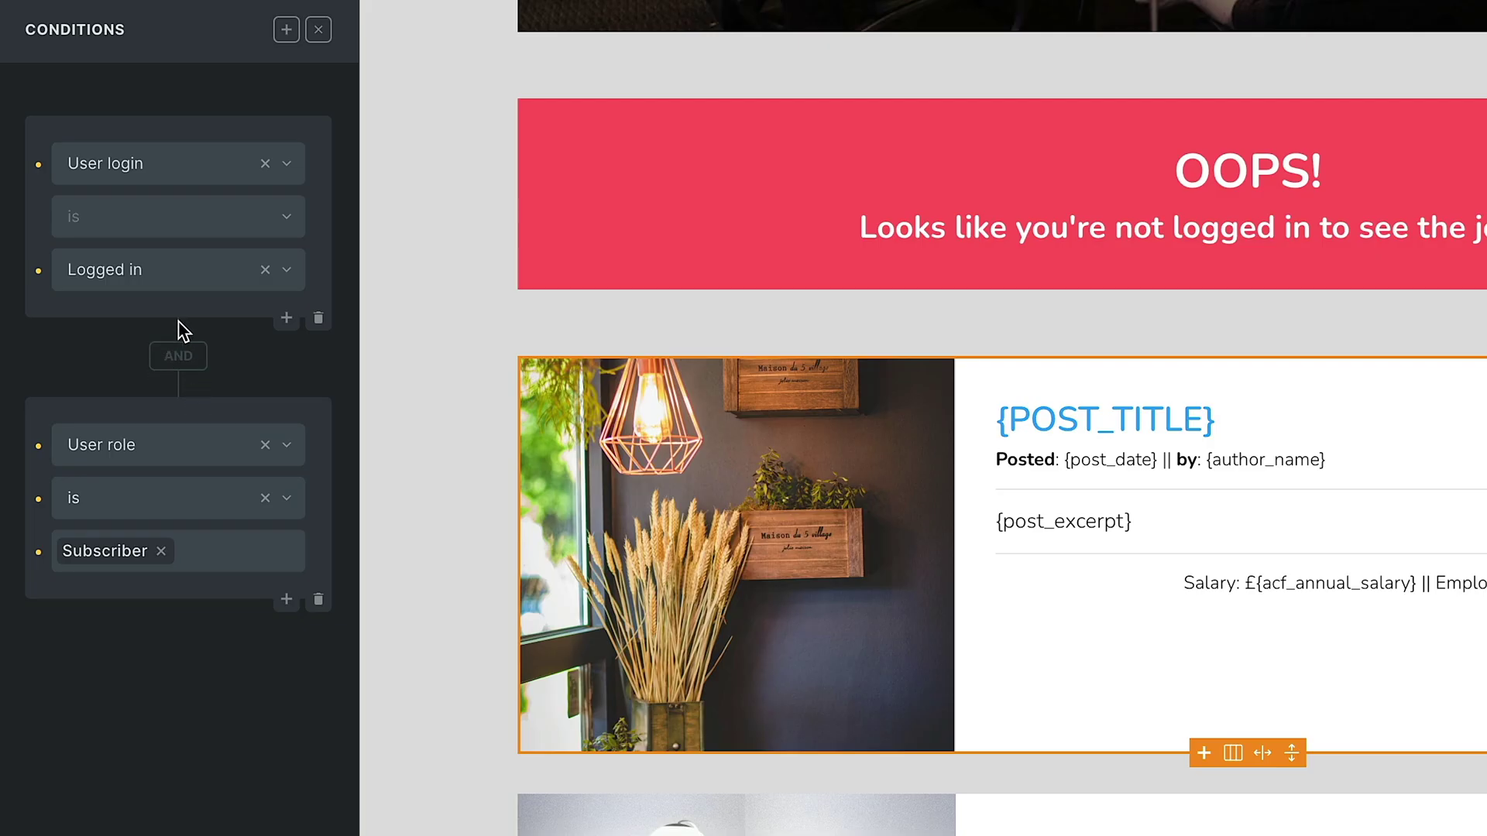
left_click(182, 364)
left_click(287, 319)
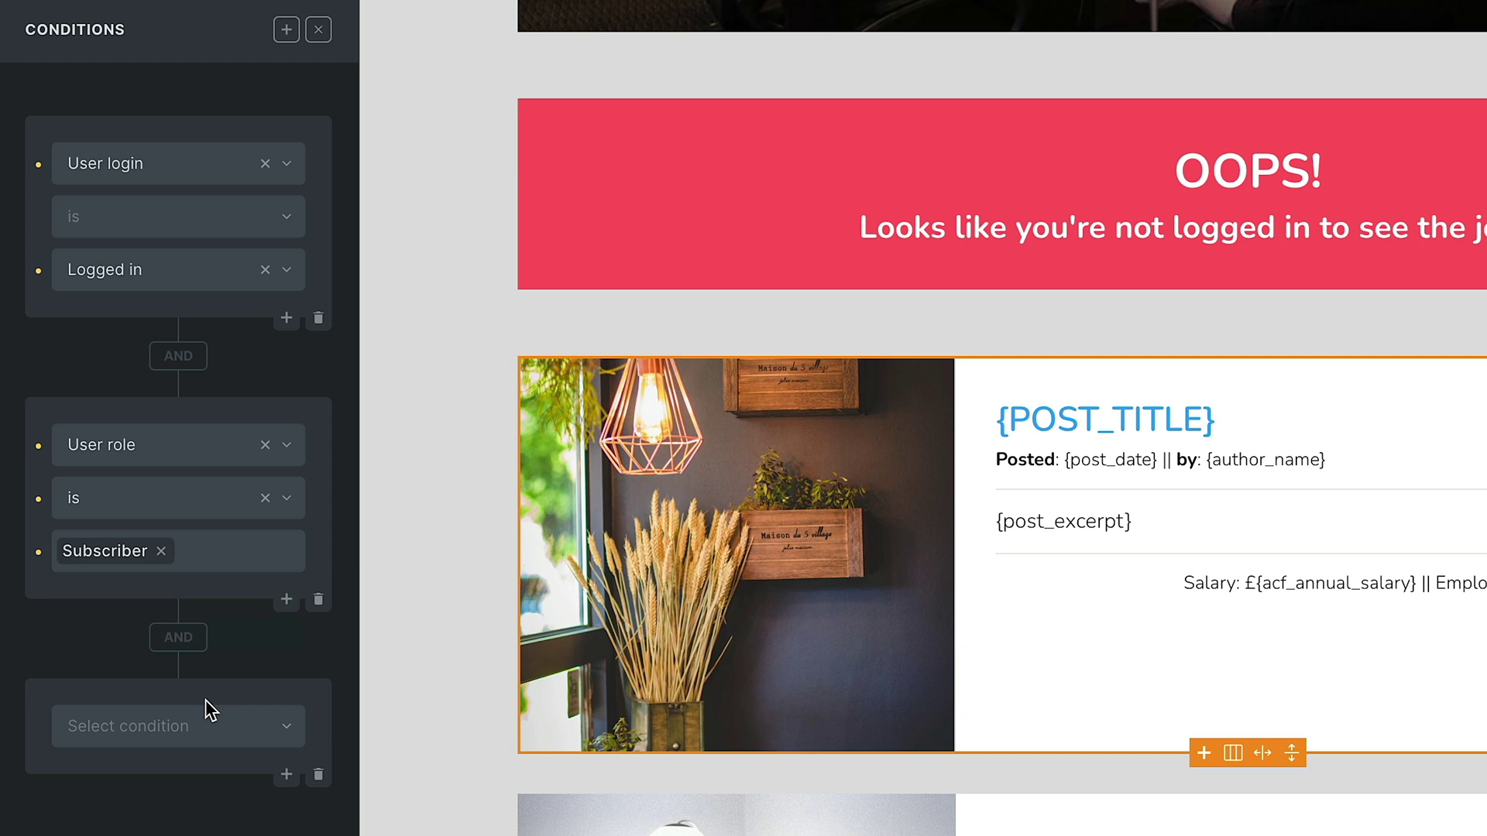
left_click(318, 776)
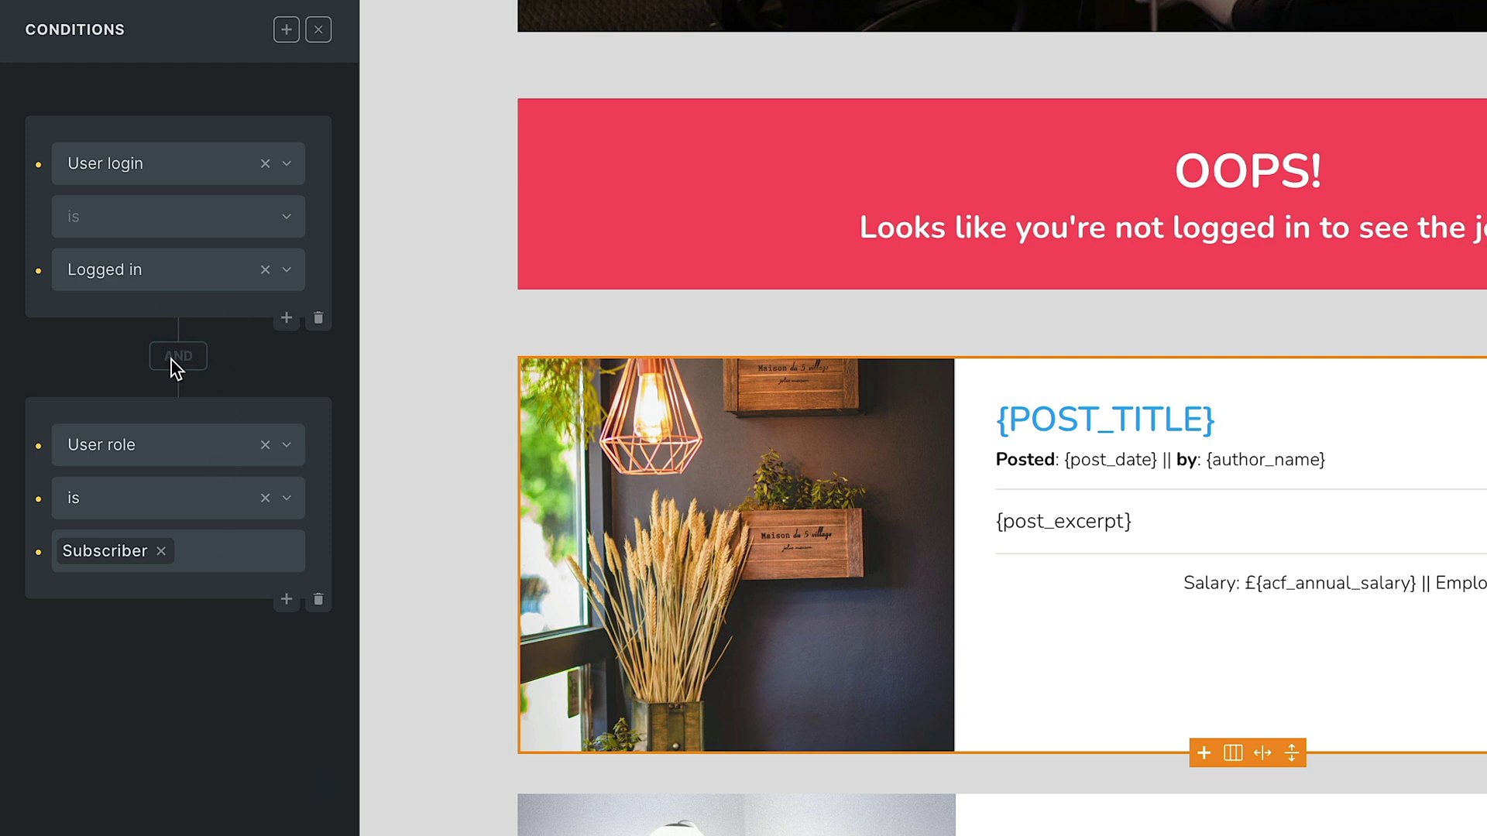
Step: Add a third, OR-linked condition group to the Loop Container and open its condition-type list
left_click(286, 34)
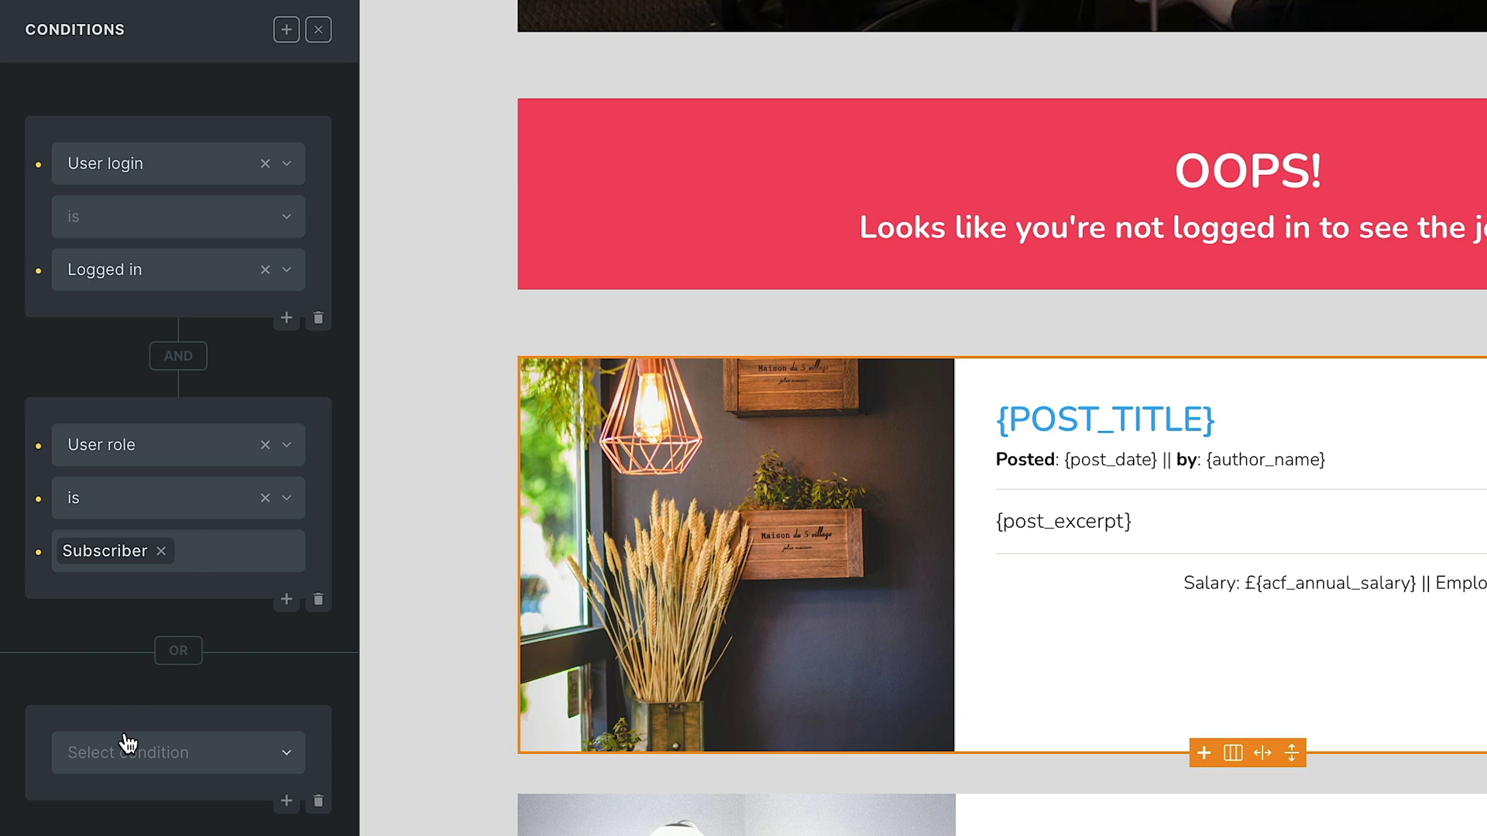
left_click(167, 759)
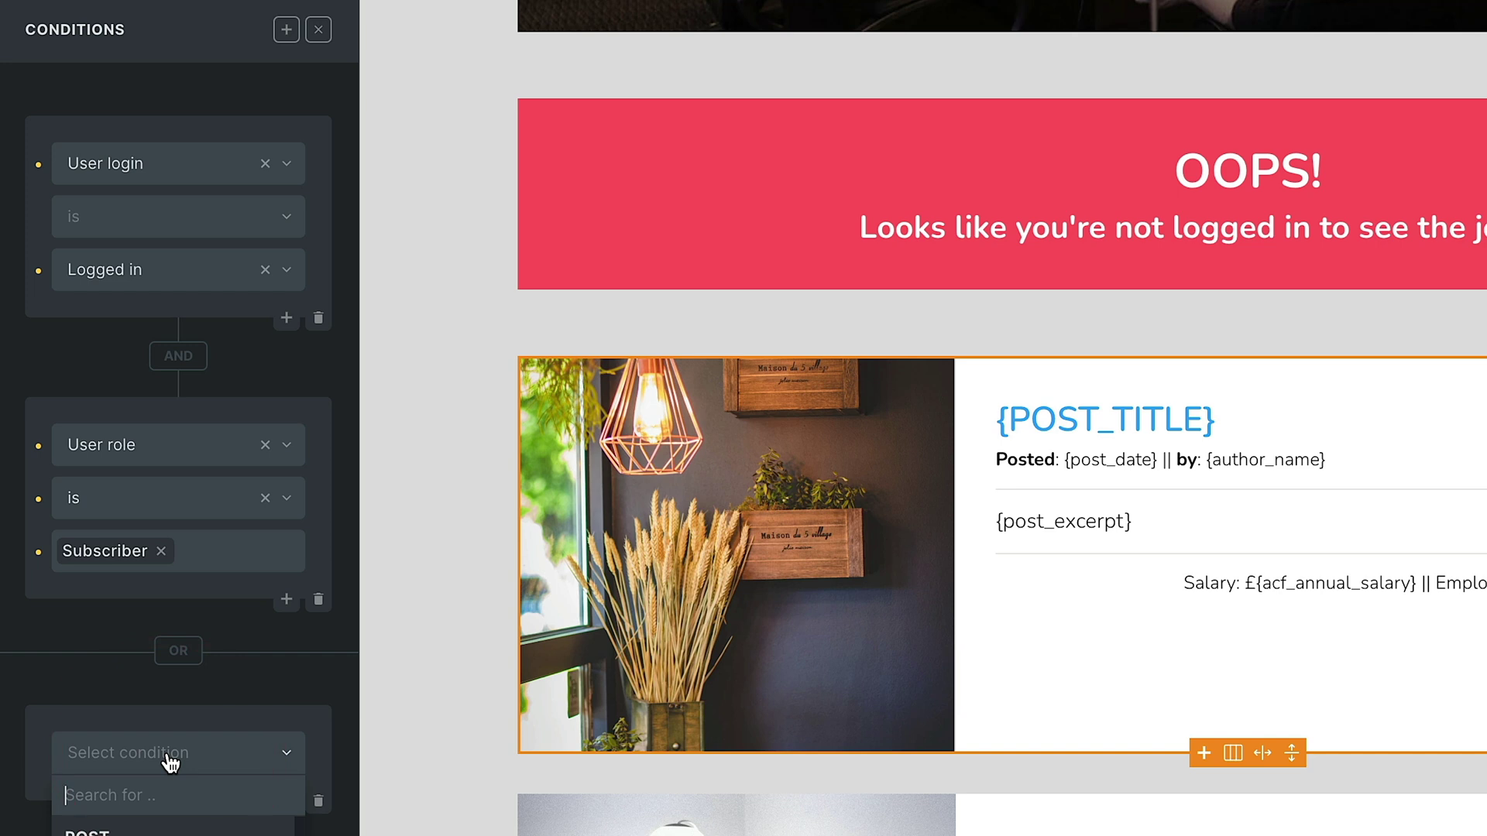